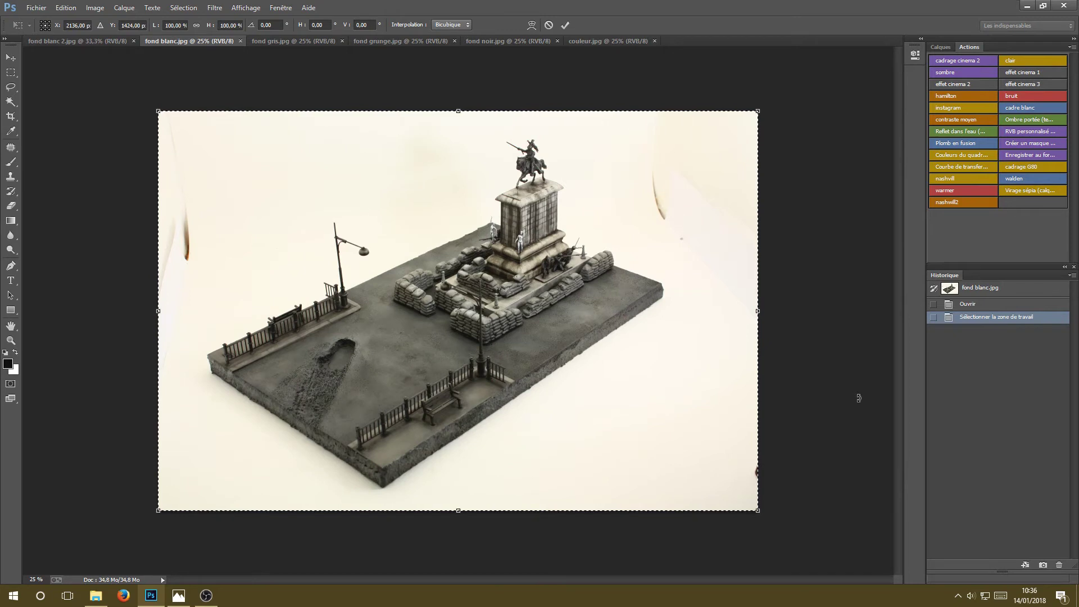
Scale the whole diorama photo proportionally to about 111% by pulling its upper-right and lower-left corners beyond the canvas.
{"action": "key", "text": "ctrl+minus"}
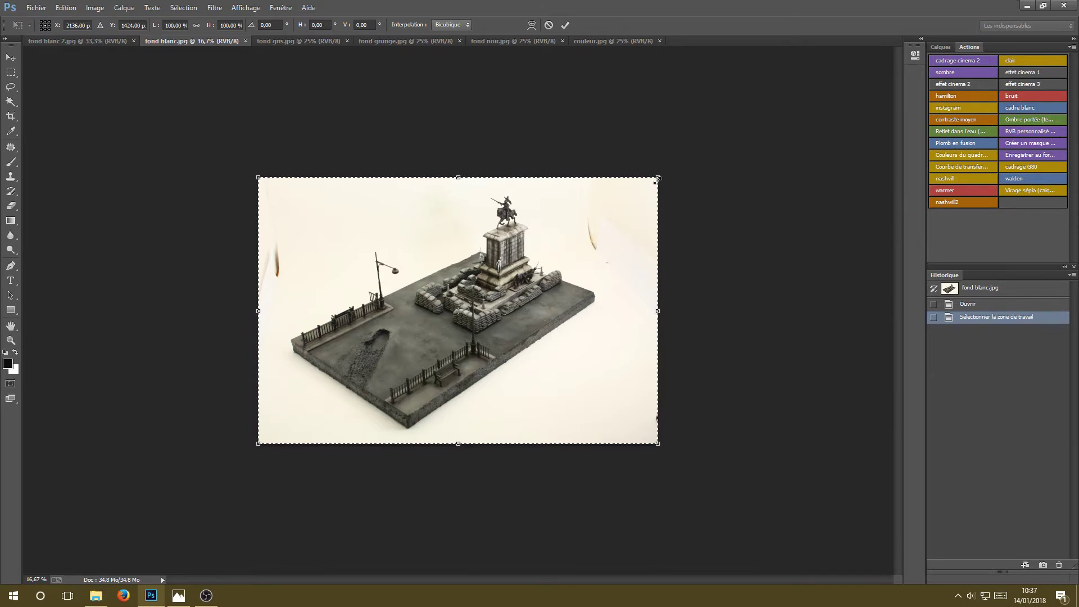
{"action": "left_click_drag", "start_coordinate": [656, 179], "coordinate": [684, 162]}
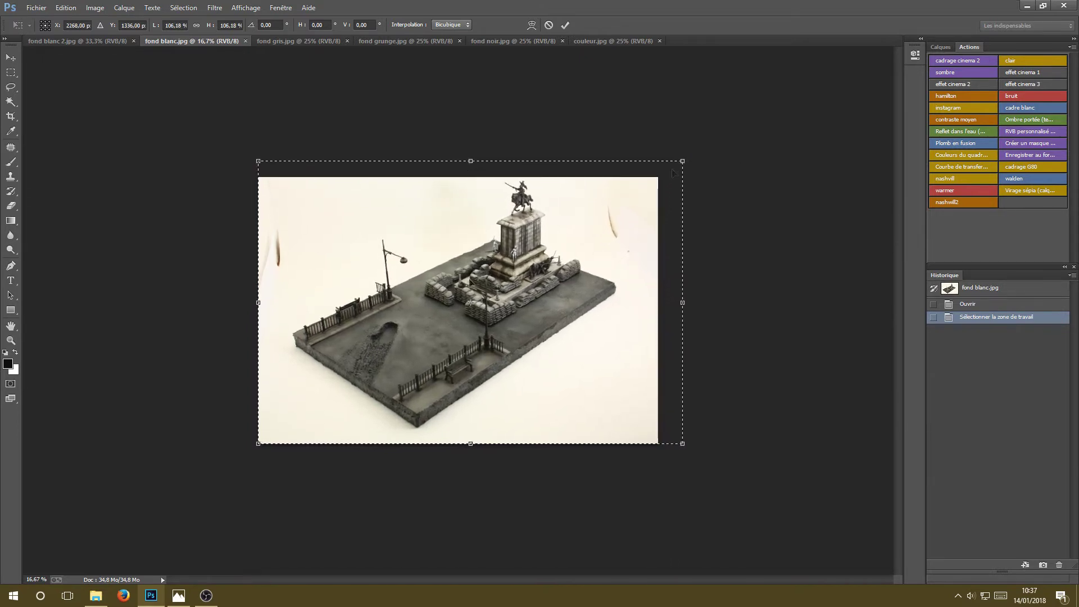
{"action": "left_click_drag", "start_coordinate": [261, 440], "coordinate": [238, 457]}
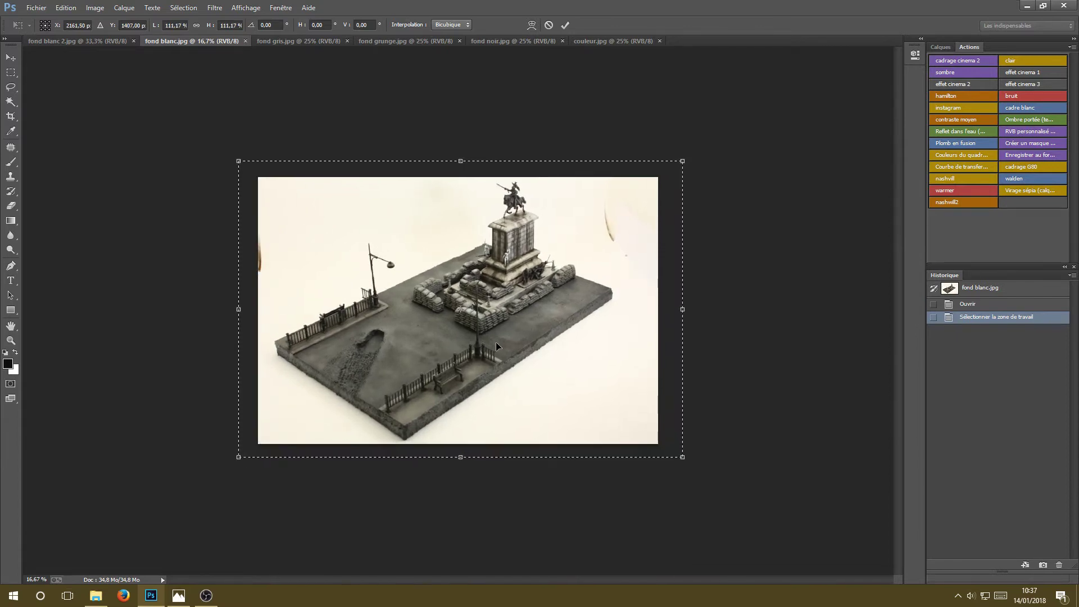
Shift the enlarged photo slightly right to about X 2239.5 px, Y 1395 px, apply the transformation, and deselect.
{"action": "left_click_drag", "start_coordinate": [496, 346], "coordinate": [496, 346]}
{"action": "key", "text": "Right"}
{"action": "key", "text": "Right"}
{"action": "key", "text": "Right"}
{"action": "key", "text": "Right"}
{"action": "key", "text": "Right"}
{"action": "key", "text": "Right"}
{"action": "key", "text": "Right"}
{"action": "key", "text": "Right"}
{"action": "key", "text": "Right"}
{"action": "key", "text": "Right"}
{"action": "key", "text": "Right"}
{"action": "key", "text": "Right"}
{"action": "key", "text": "Right"}
{"action": "key", "text": "Right"}
{"action": "key", "text": "Right"}
{"action": "key", "text": "Right"}
{"action": "key", "text": "Right"}
{"action": "key", "text": "Right"}
{"action": "key", "text": "Right"}
{"action": "key", "text": "Right"}
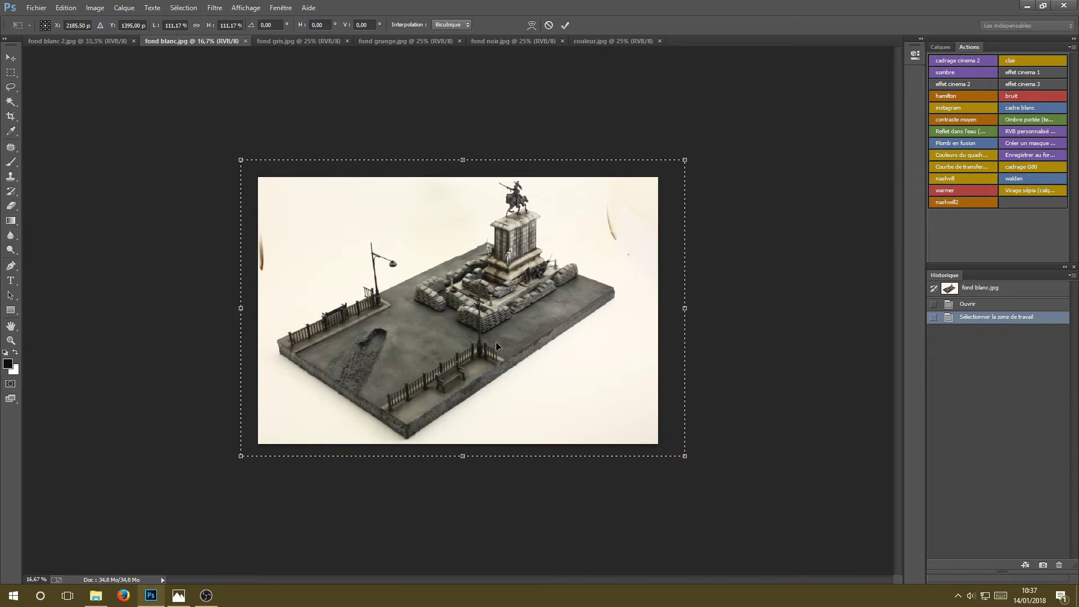
{"action": "key", "text": "Right"}
{"action": "key", "text": "Right"}
{"action": "key", "text": "Right"}
{"action": "key", "text": "Right"}
{"action": "key", "text": "Right"}
{"action": "key", "text": "Right"}
{"action": "key", "text": "Right"}
{"action": "key", "text": "Right"}
{"action": "key", "text": "Right"}
{"action": "key", "text": "Right"}
{"action": "key", "text": "Right"}
{"action": "key", "text": "Right"}
{"action": "key", "text": "Right"}
{"action": "key", "text": "Right"}
{"action": "key", "text": "Right"}
{"action": "key", "text": "Right"}
{"action": "key", "text": "Right"}
{"action": "key", "text": "Right"}
{"action": "key", "text": "Right"}
{"action": "key", "text": "Right"}
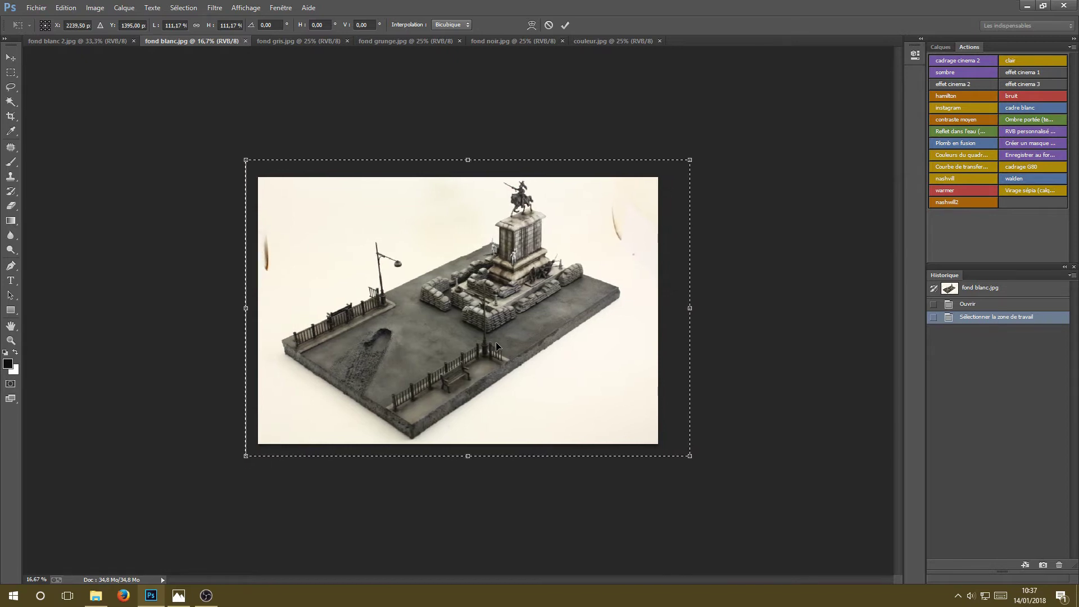
{"action": "key", "text": "b"}
{"action": "key", "text": "Return"}
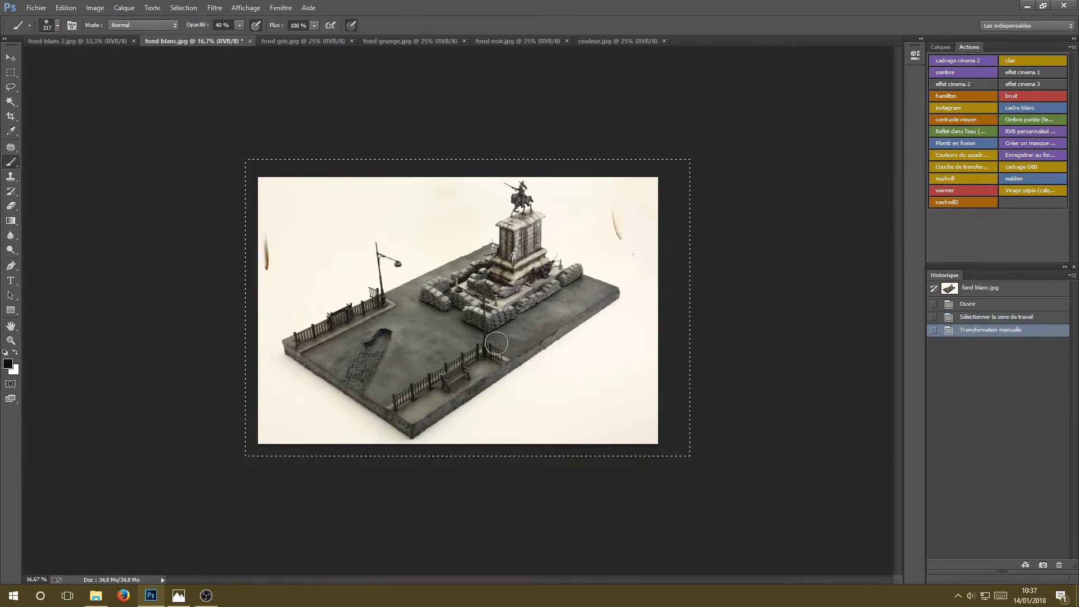
{"action": "key", "text": "ctrl+d"}
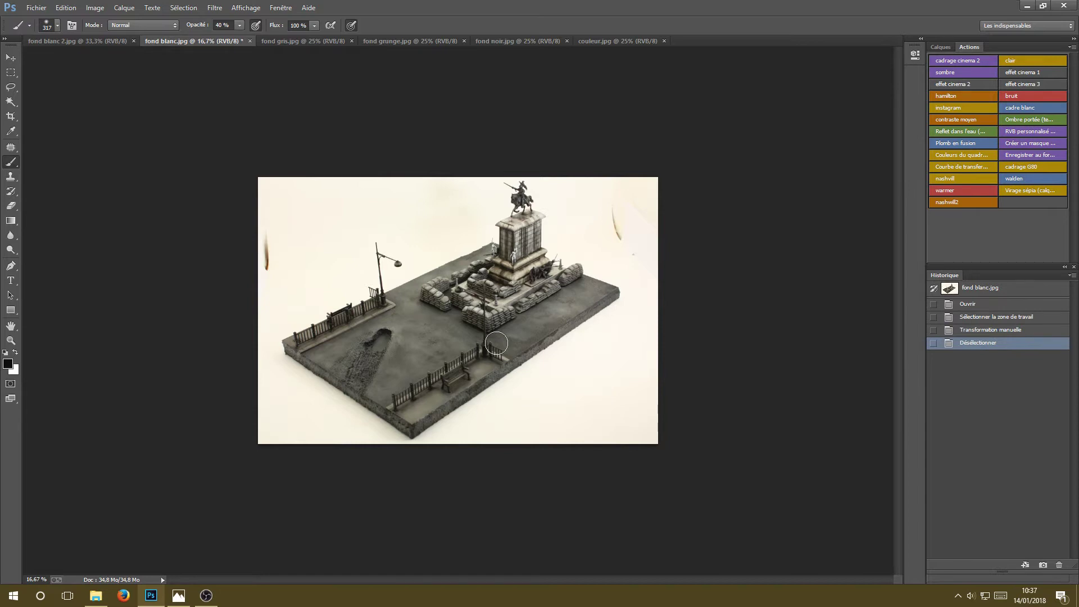
Sample the cream background beside the dark mark at the photo's left edge and paint over the mark with the brush at 100% opacity.
{"action": "key", "text": "ctrl+plus"}
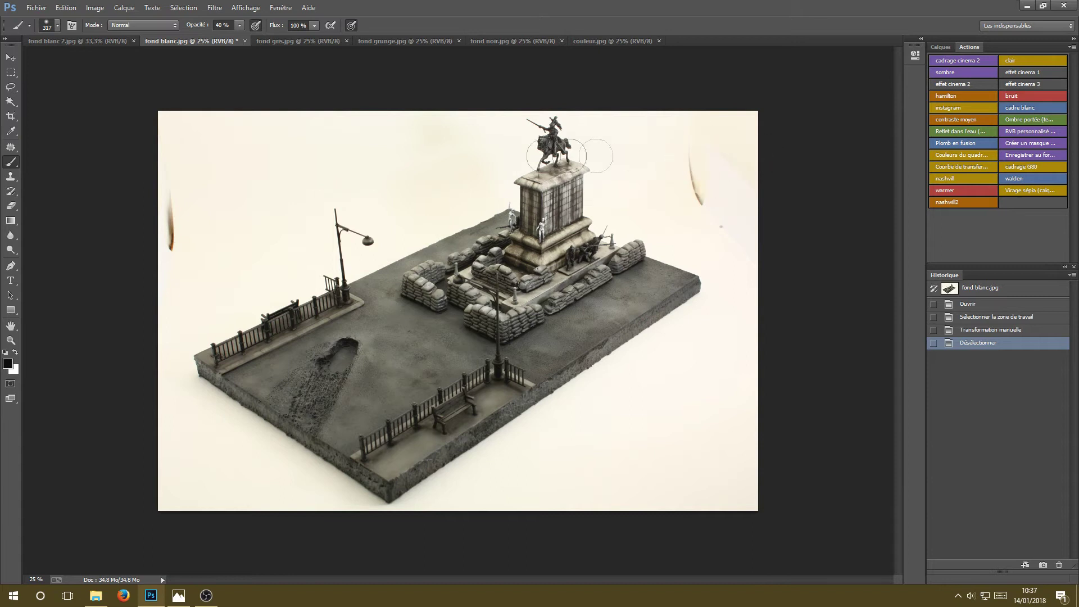
{"action": "left_click", "coordinate": [10, 131]}
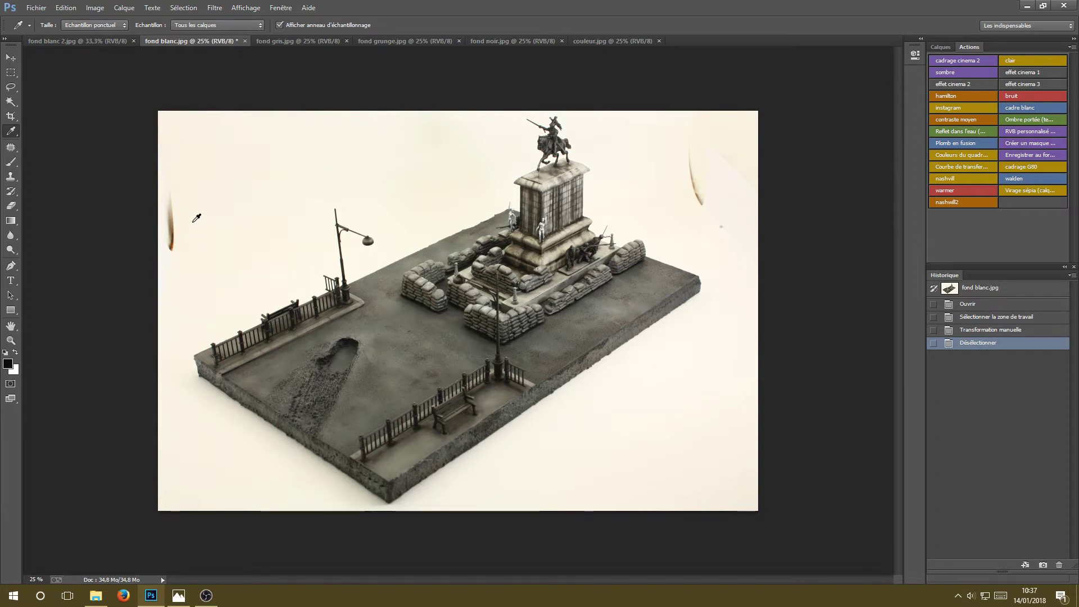
{"action": "left_click", "coordinate": [194, 220]}
{"action": "left_click", "coordinate": [10, 162]}
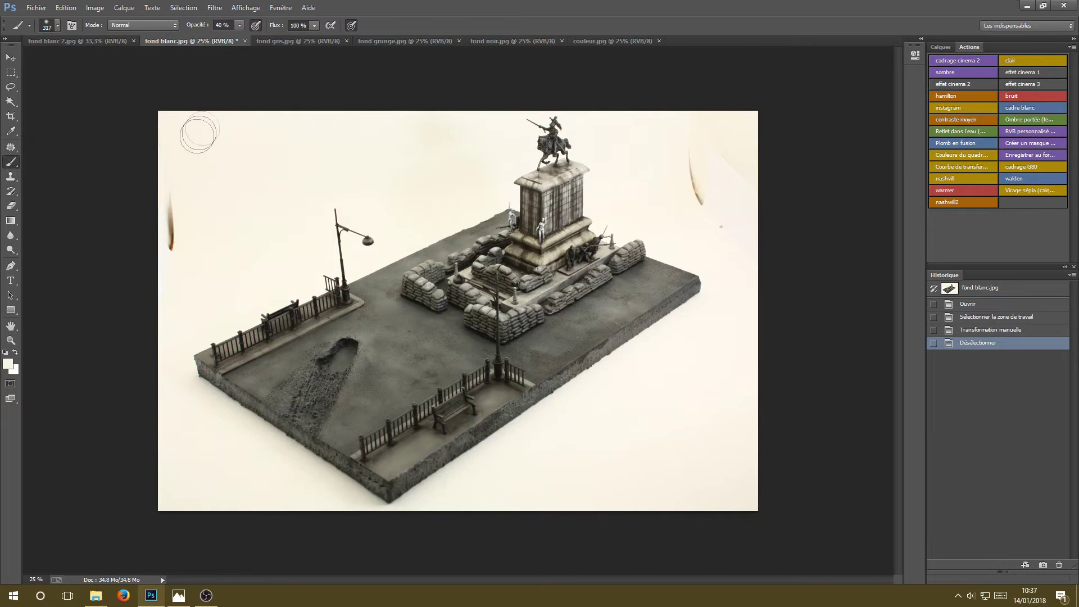
{"action": "left_click", "coordinate": [239, 26]}
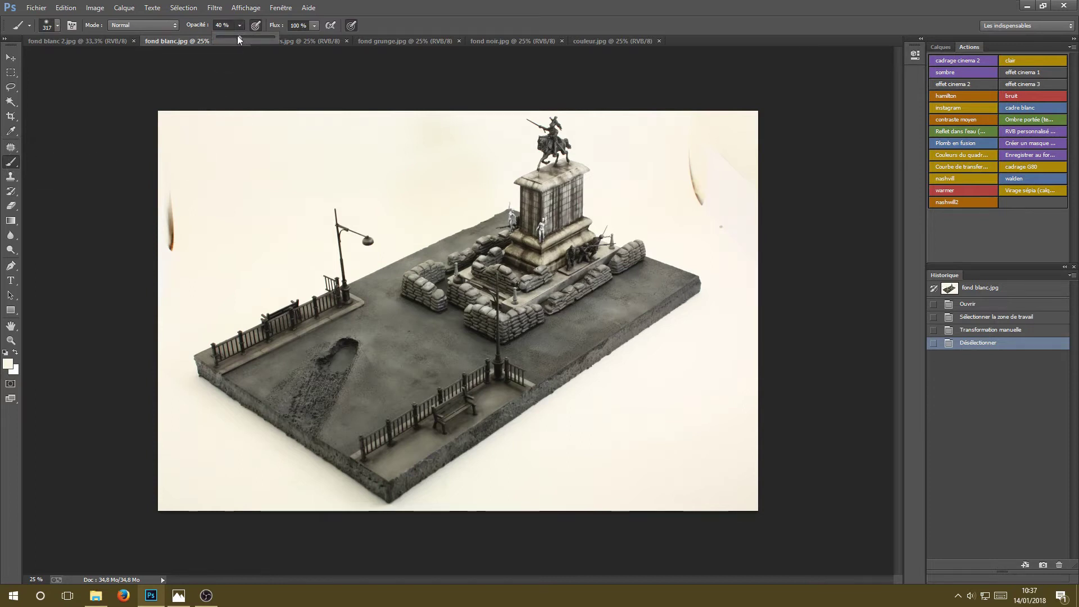
{"action": "left_click_drag", "start_coordinate": [247, 40], "coordinate": [301, 40]}
{"action": "left_click_drag", "start_coordinate": [188, 225], "coordinate": [169, 258]}
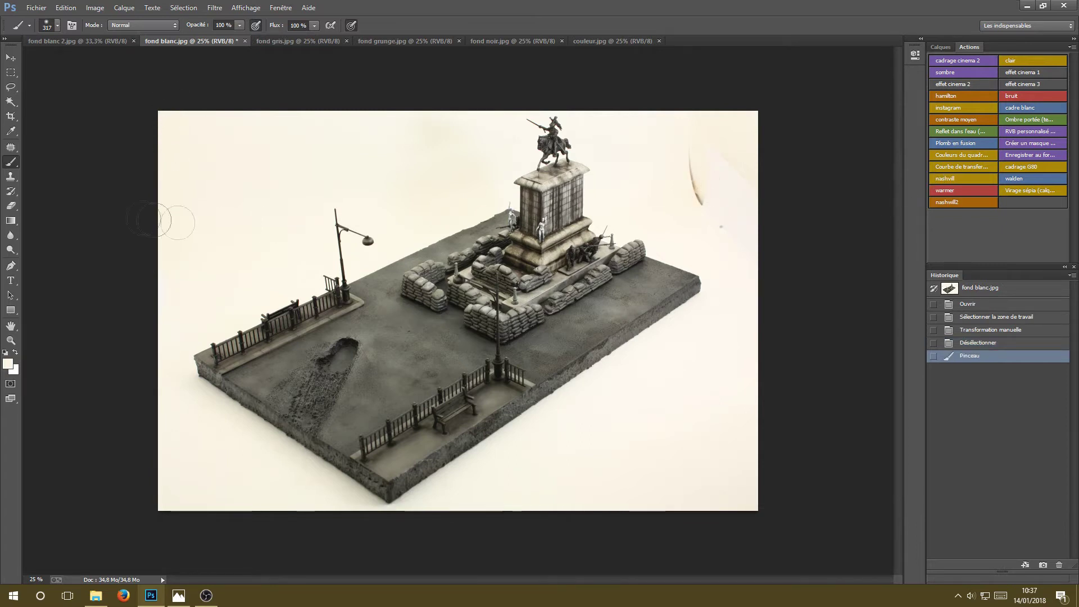
Sample the background beside the brown streak near the photo's upper-right corner and paint over the streak and surrounding blemishes.
{"action": "left_click", "coordinate": [12, 131]}
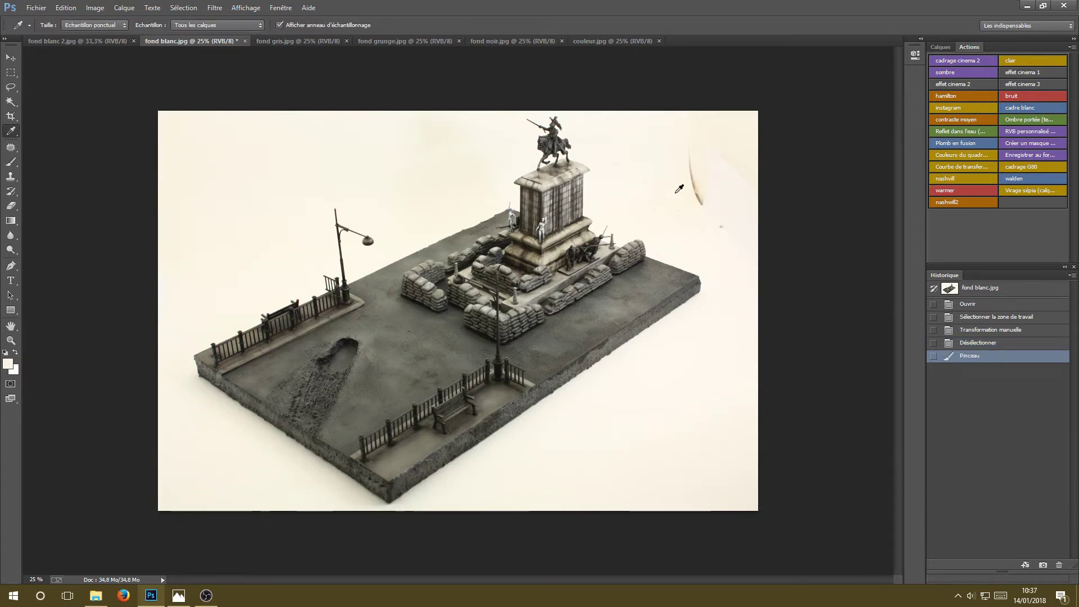
{"action": "left_click", "coordinate": [684, 195]}
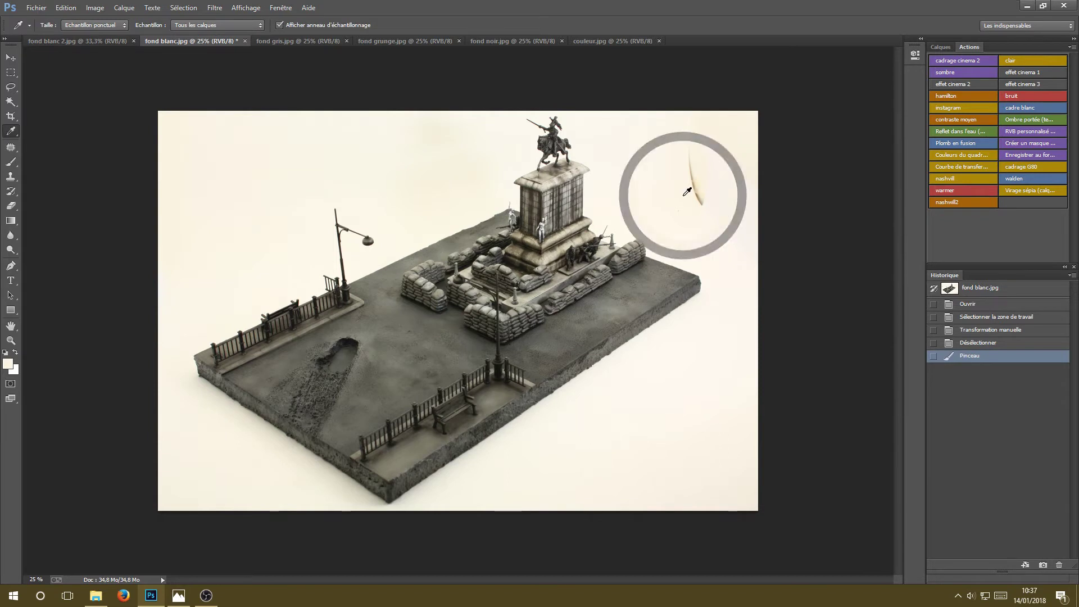
{"action": "left_click", "coordinate": [11, 163]}
{"action": "mouse_move", "coordinate": [699, 168]}
{"action": "left_mouse_down"}
{"action": "mouse_move", "coordinate": [695, 118]}
{"action": "mouse_move", "coordinate": [692, 162]}
{"action": "mouse_move", "coordinate": [748, 252]}
{"action": "mouse_move", "coordinate": [714, 156]}
{"action": "mouse_move", "coordinate": [716, 107]}
{"action": "mouse_move", "coordinate": [758, 225]}
{"action": "mouse_move", "coordinate": [752, 109]}
{"action": "mouse_move", "coordinate": [740, 133]}
{"action": "left_mouse_up"}
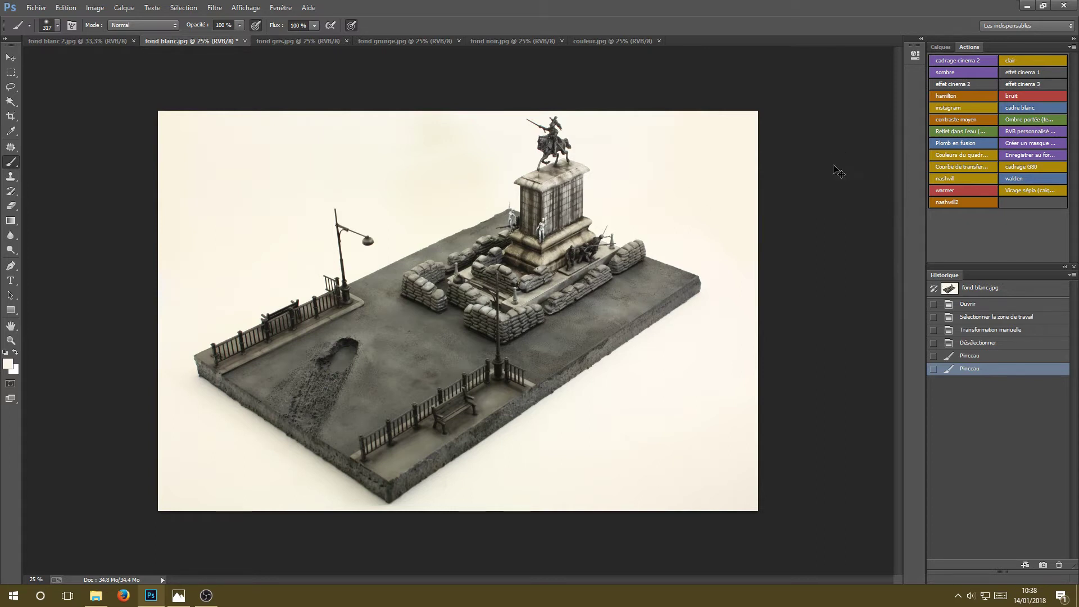
Apply the automatic tone correction (Tonalité automatique) to the diorama photo.
{"action": "key", "text": "shift+ctrl+l"}
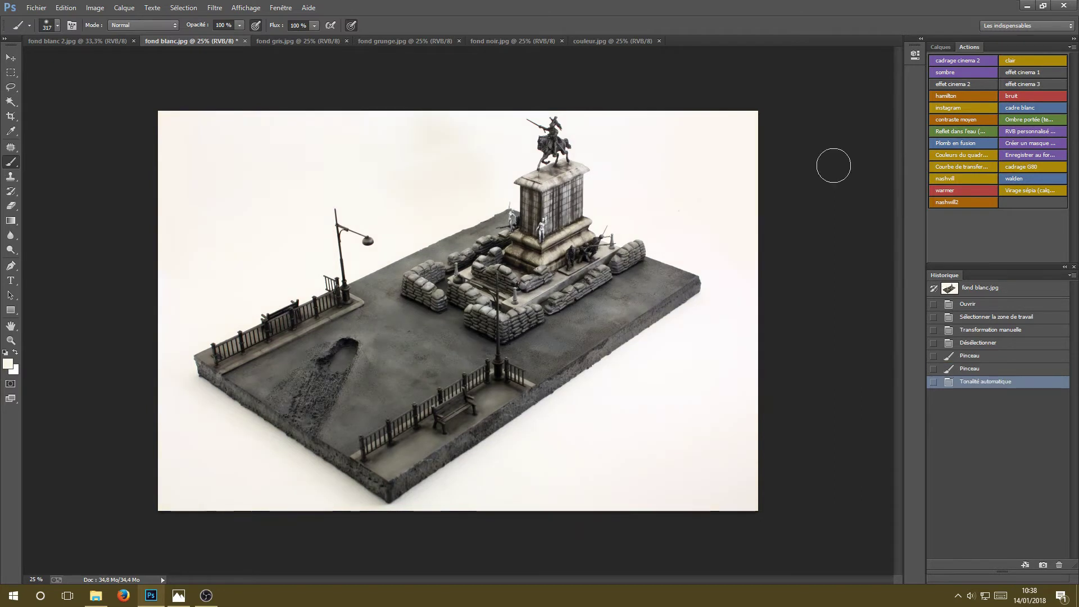
{"action": "left_click", "coordinate": [95, 7]}
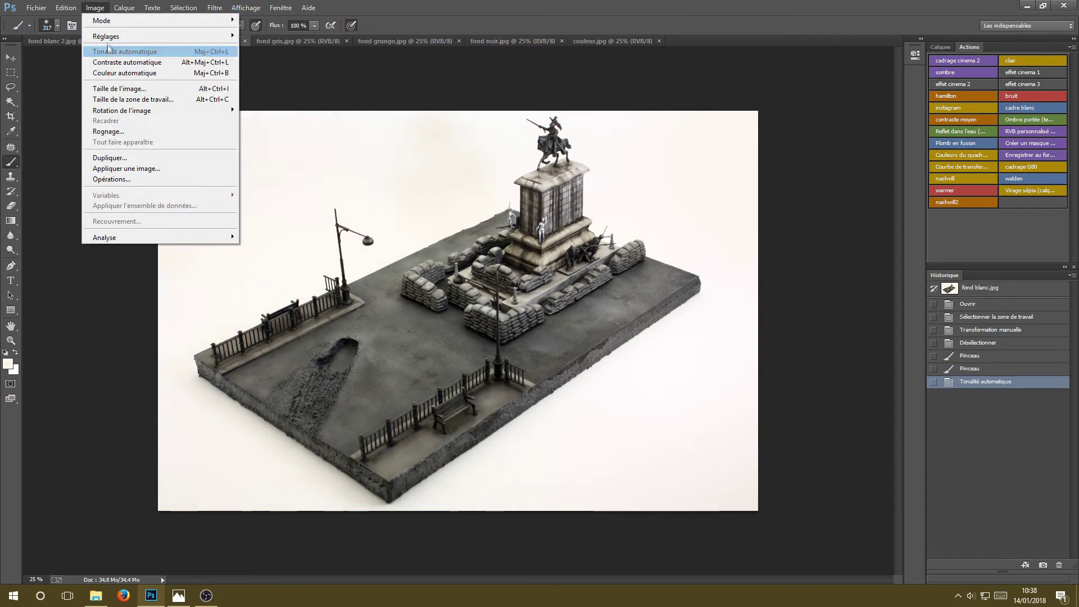
{"action": "left_click", "coordinate": [825, 91]}
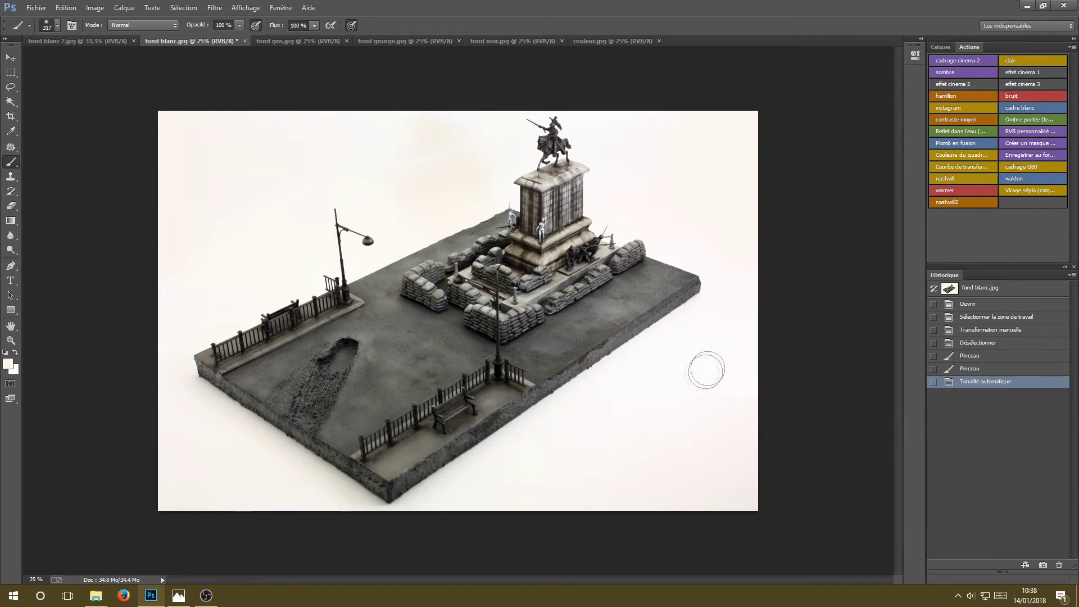
Apply a selective color correction to the whites (Blancs) with Noir at -46%, comparing the photo with and without the preview.
{"action": "left_click", "coordinate": [102, 12]}
{"action": "mouse_move", "coordinate": [103, 37]}
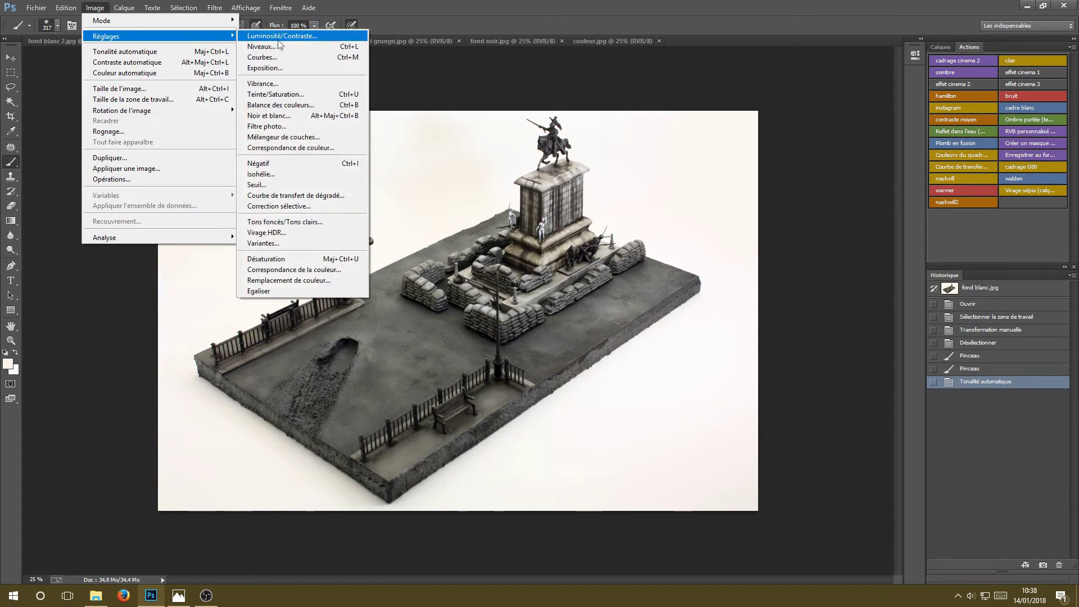
{"action": "left_click", "coordinate": [262, 206]}
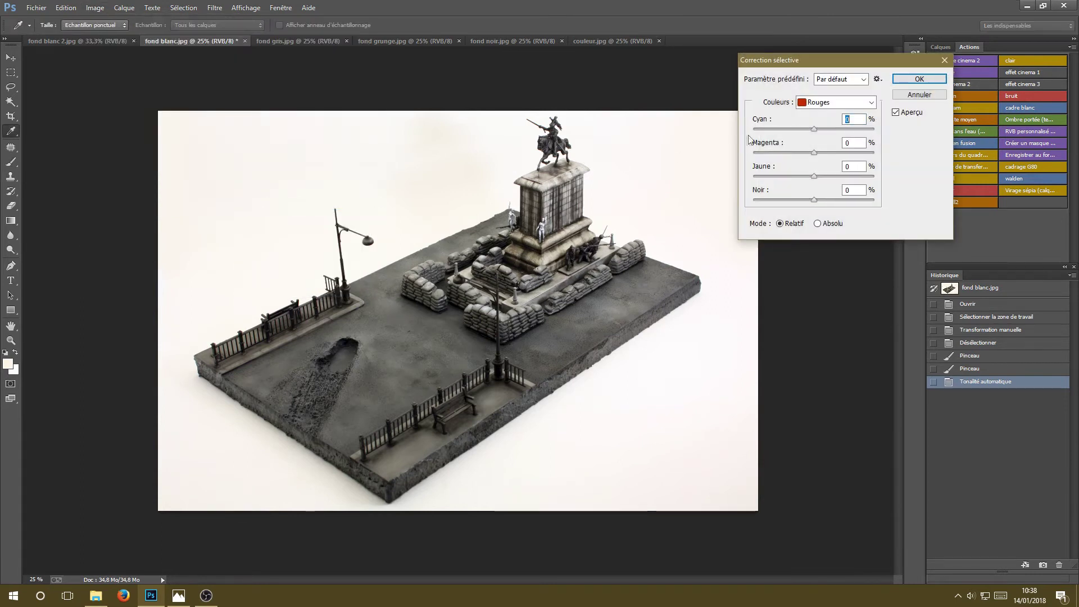
{"action": "left_click", "coordinate": [843, 102]}
{"action": "left_click", "coordinate": [826, 175]}
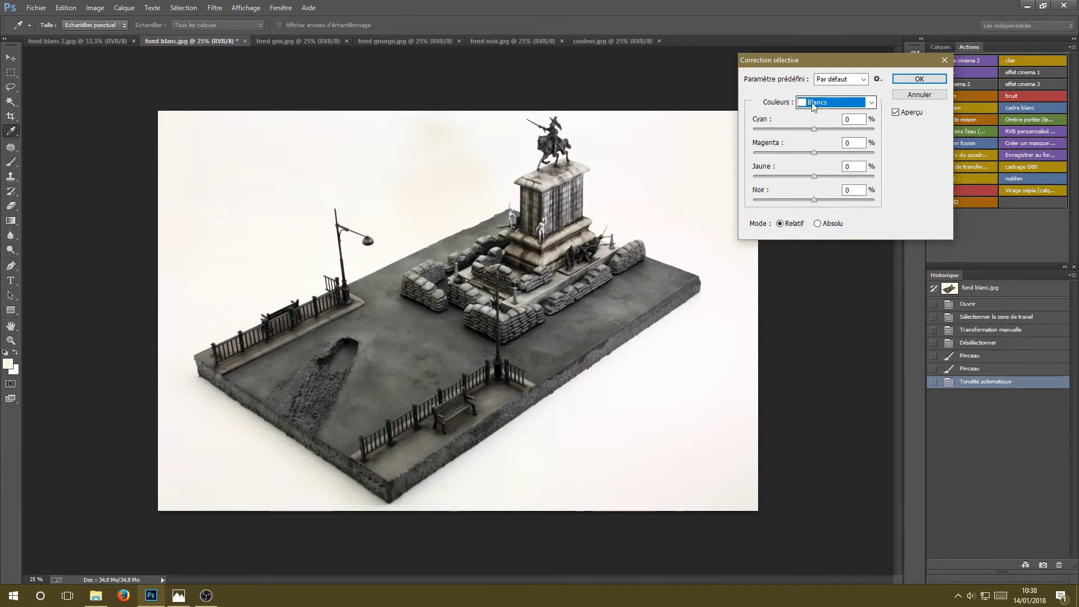
{"action": "left_click", "coordinate": [777, 201]}
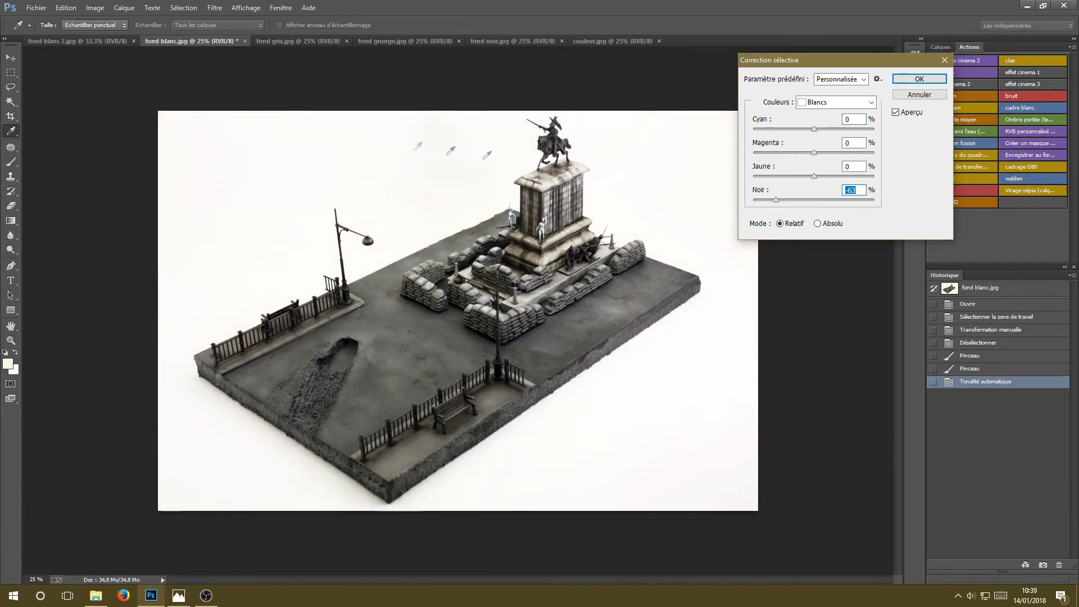
{"action": "left_click", "coordinate": [897, 113]}
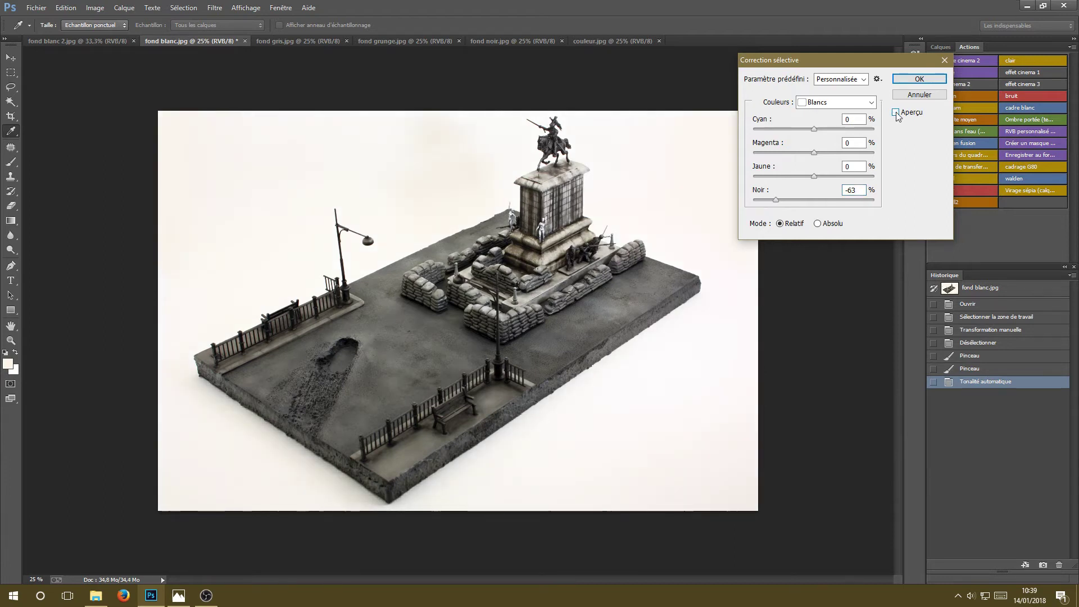
{"action": "left_click", "coordinate": [896, 113]}
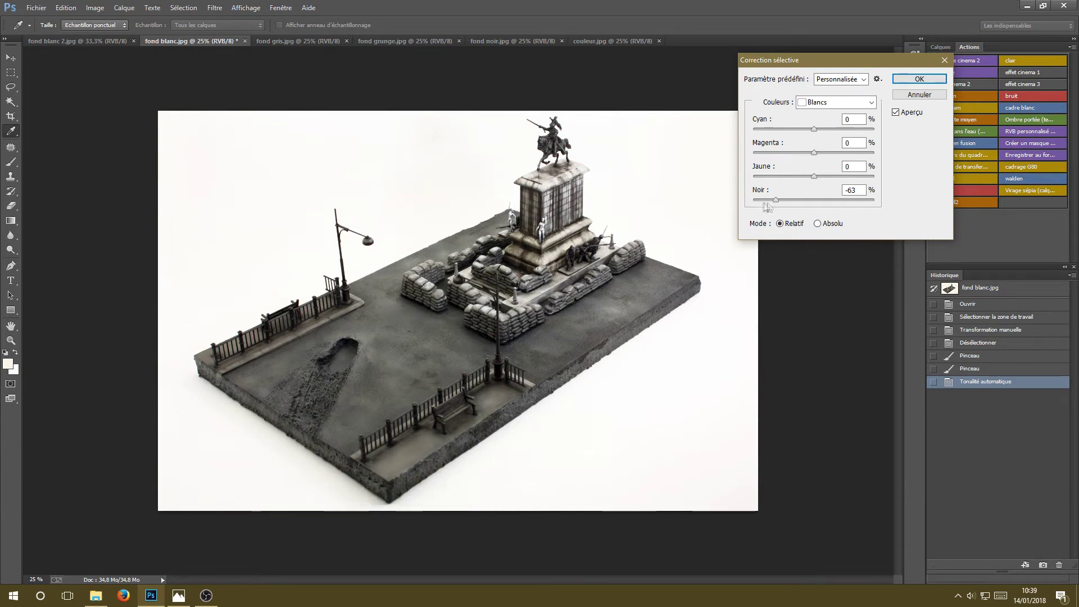
{"action": "left_click", "coordinate": [786, 202]}
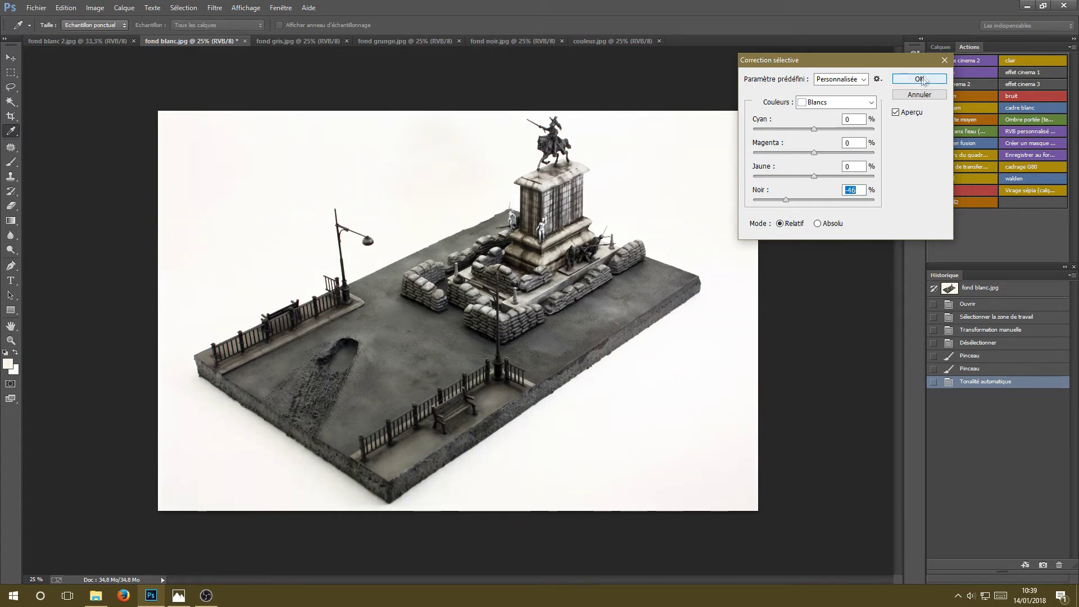
{"action": "left_click", "coordinate": [919, 79]}
{"action": "key", "text": "b"}
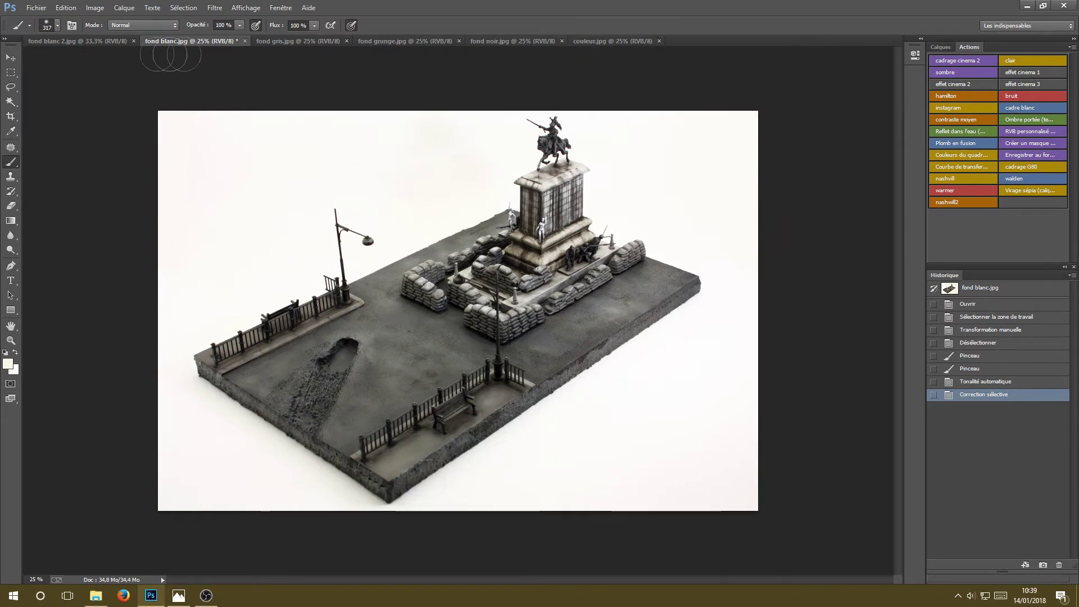
Switch to the fond blanc 2.jpg document and apply the automatic tone correction to the jet photo.
{"action": "left_click", "coordinate": [82, 40]}
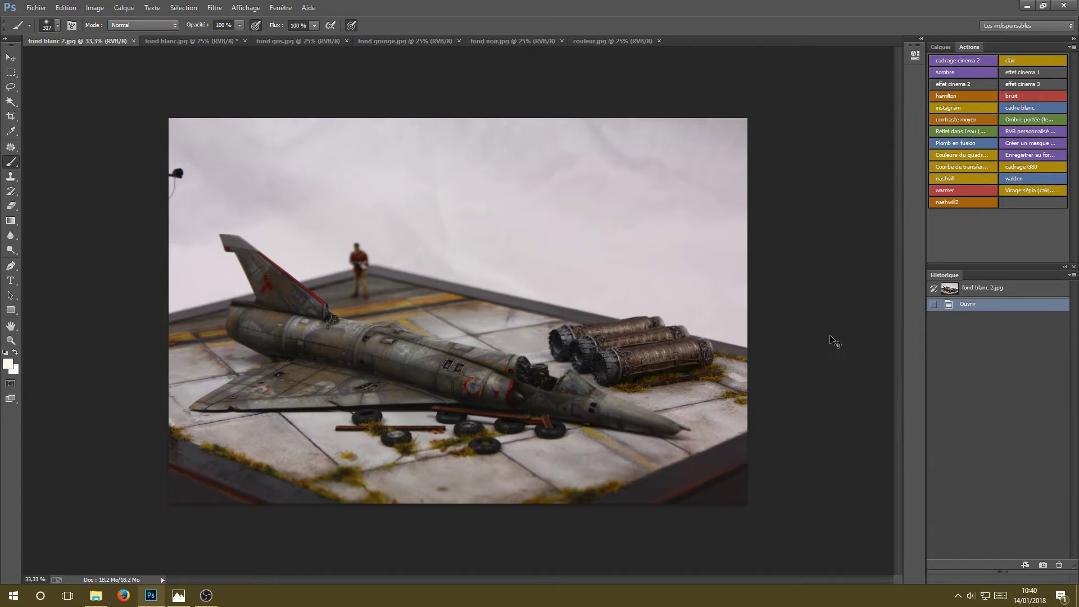
{"action": "key", "text": "ctrl+shift+l"}
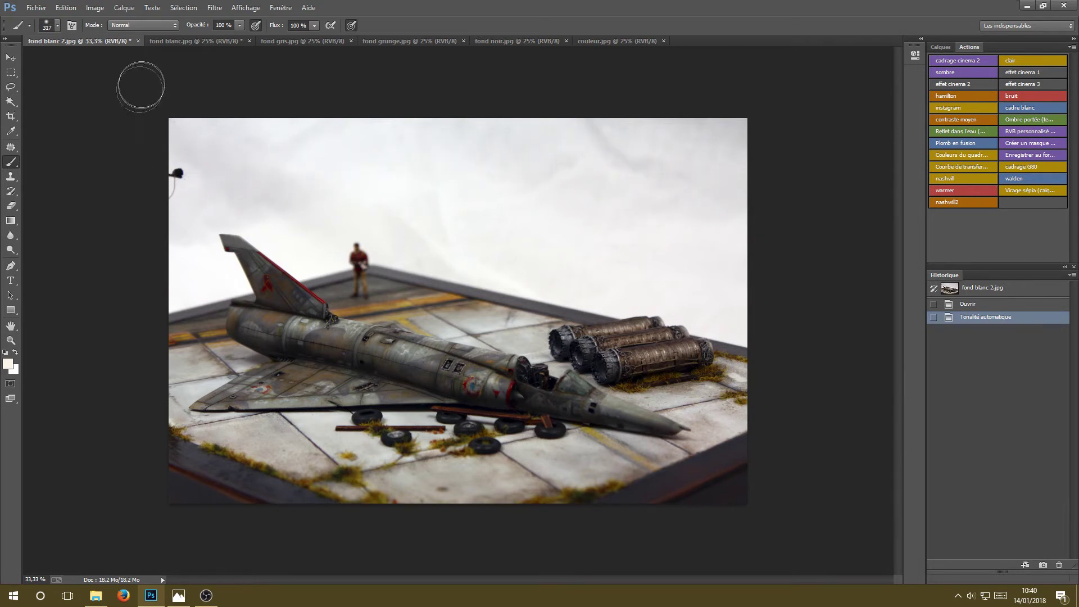
Apply a selective color correction to the jet photo's whites (Blancs) with Noir at about -61%.
{"action": "left_click", "coordinate": [90, 7]}
{"action": "mouse_move", "coordinate": [214, 36]}
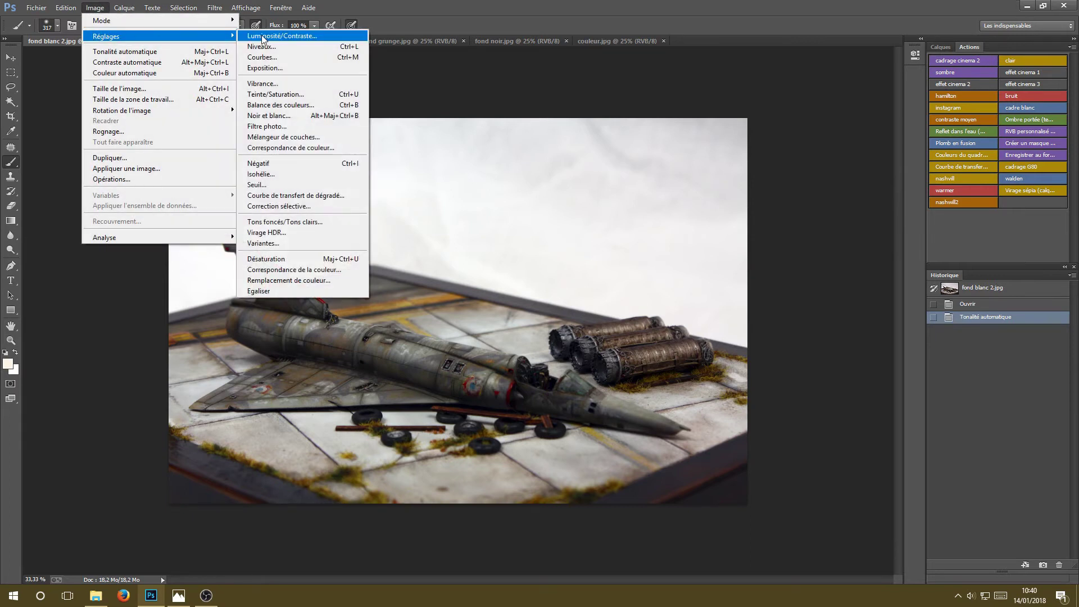
{"action": "left_click", "coordinate": [279, 206]}
{"action": "left_click", "coordinate": [836, 102]}
{"action": "left_click", "coordinate": [818, 187]}
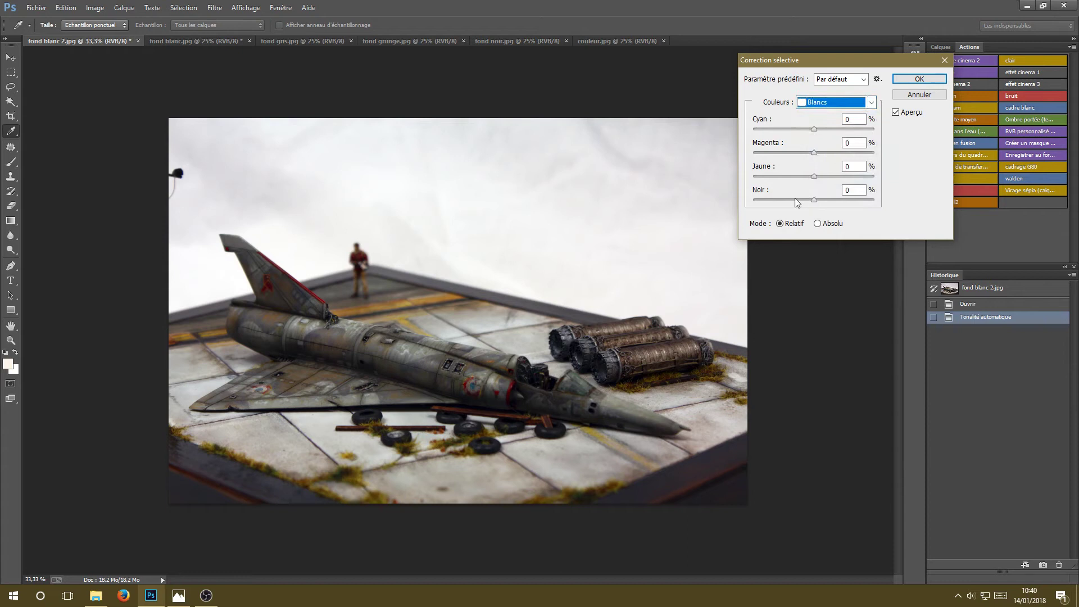
{"action": "left_click_drag", "start_coordinate": [799, 202], "coordinate": [790, 205]}
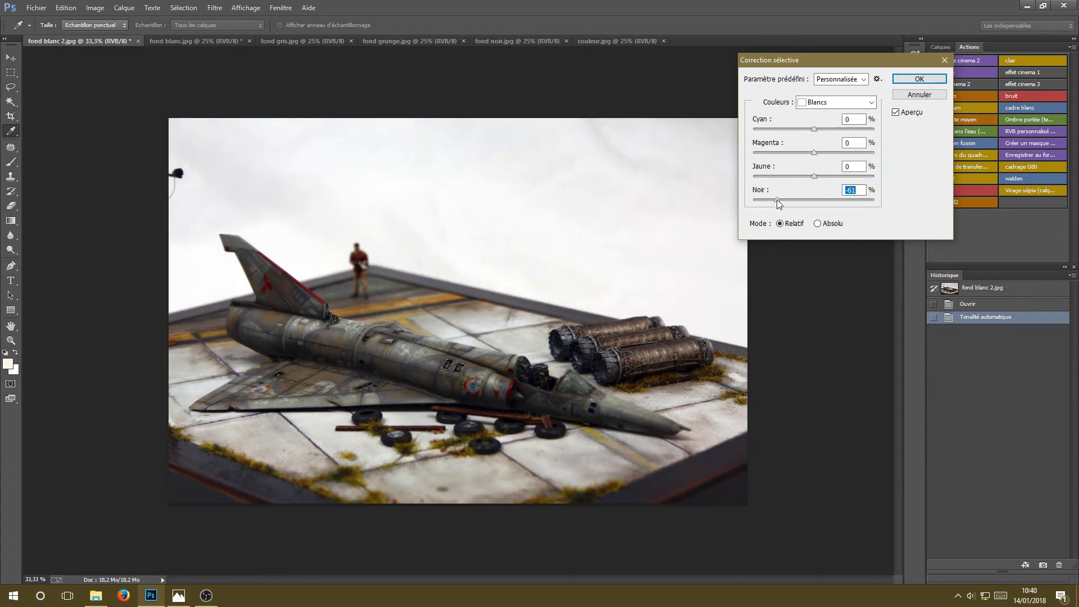
{"action": "left_click", "coordinate": [920, 79]}
{"action": "key", "text": "b"}
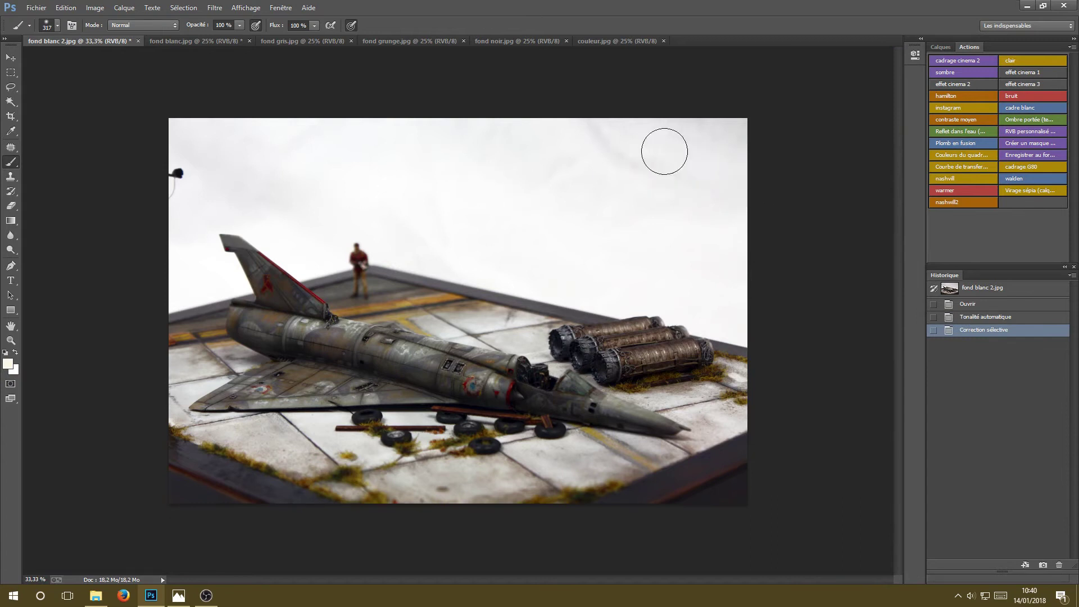
Apply a Luminosité/Contraste adjustment to the jet photo with Luminosité at about 29.
{"action": "left_click", "coordinate": [90, 9]}
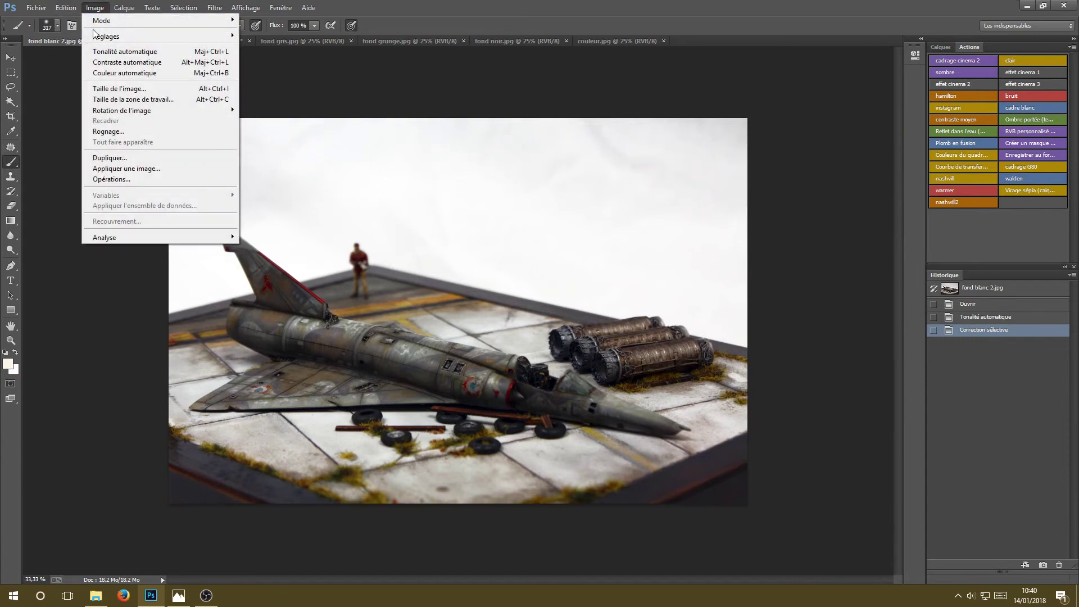
{"action": "mouse_move", "coordinate": [113, 36]}
{"action": "left_click", "coordinate": [292, 36]}
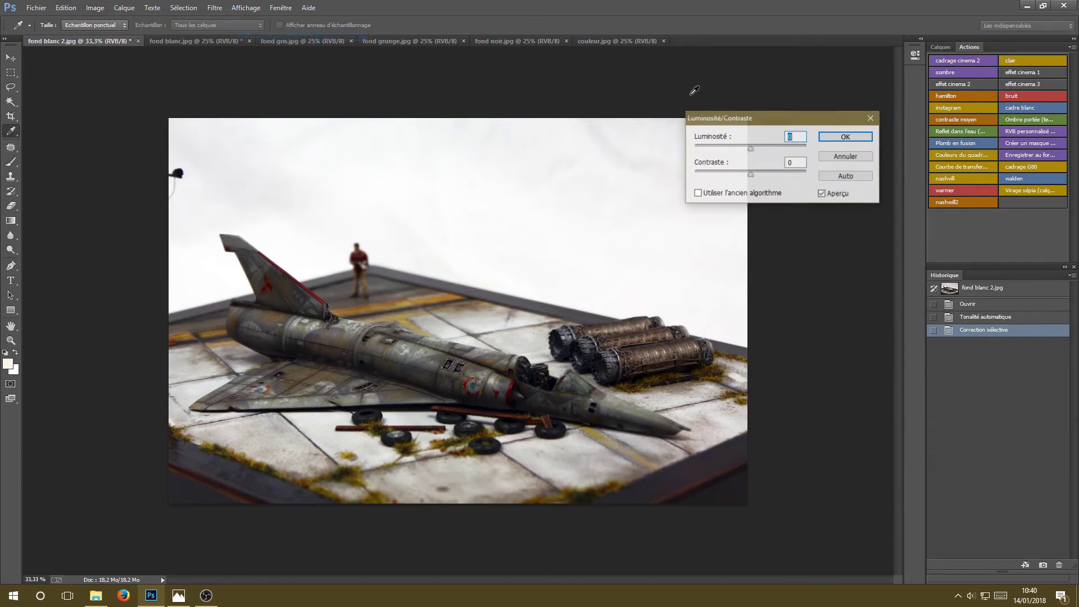
{"action": "left_click", "coordinate": [765, 145]}
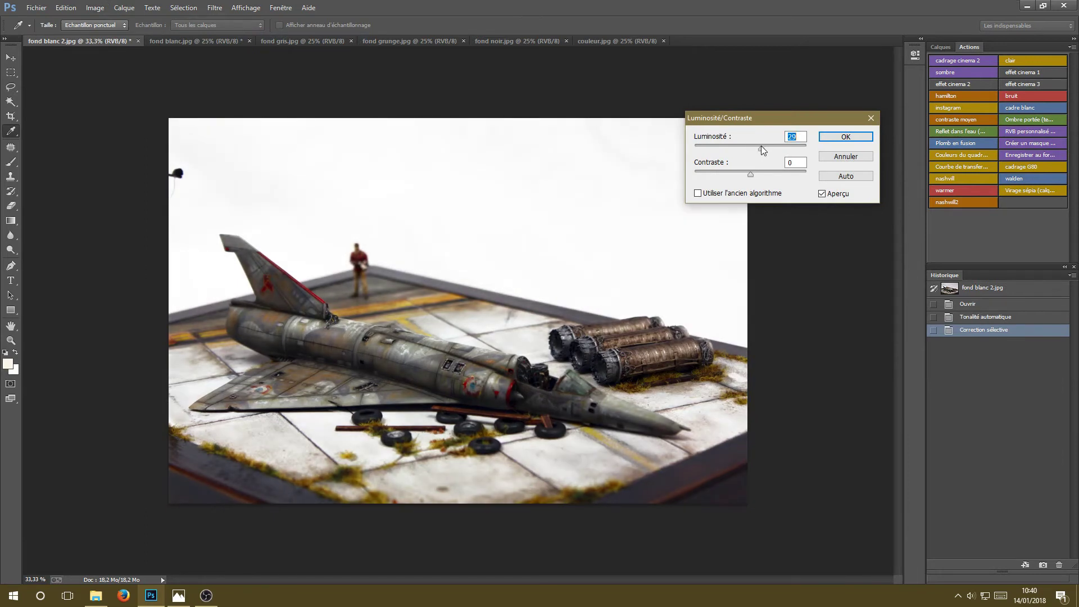
{"action": "left_click", "coordinate": [830, 142]}
Sample white from the backdrop and brush it over the grey folds in the upper part of the jet photo's background.
{"action": "key", "text": "b"}
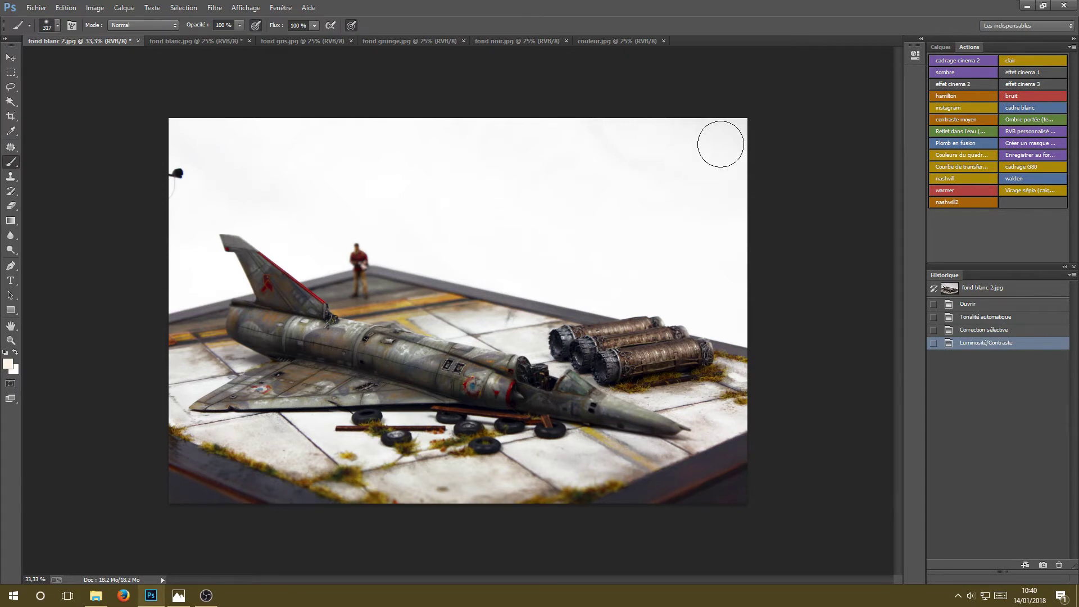
{"action": "left_click", "coordinate": [11, 131]}
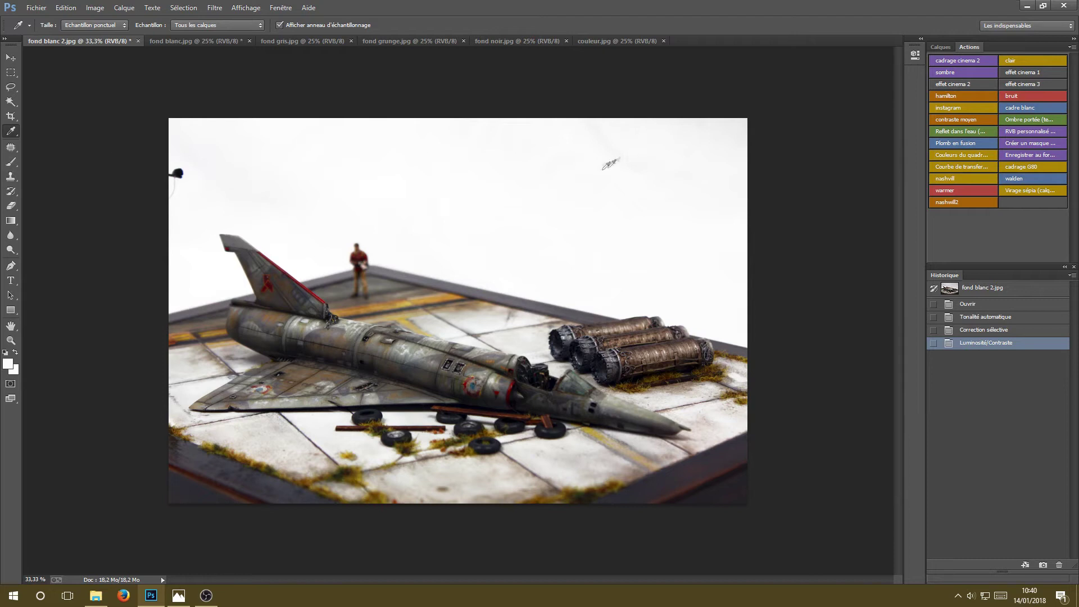
{"action": "left_click", "coordinate": [20, 163]}
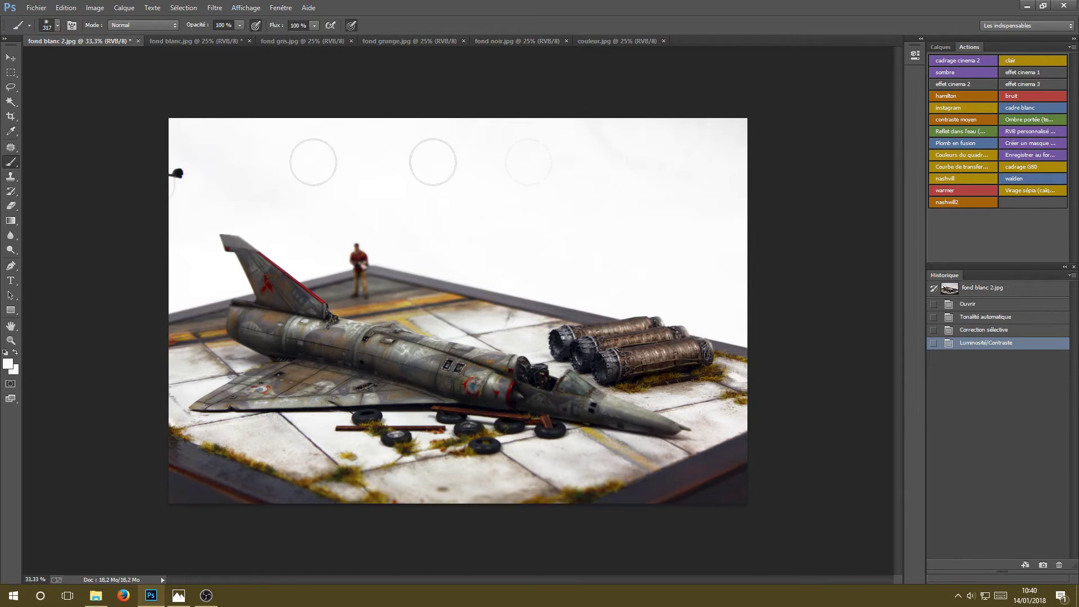
{"action": "mouse_move", "coordinate": [631, 123]}
{"action": "left_mouse_down"}
{"action": "mouse_move", "coordinate": [686, 149]}
{"action": "mouse_move", "coordinate": [547, 142]}
{"action": "left_mouse_up"}
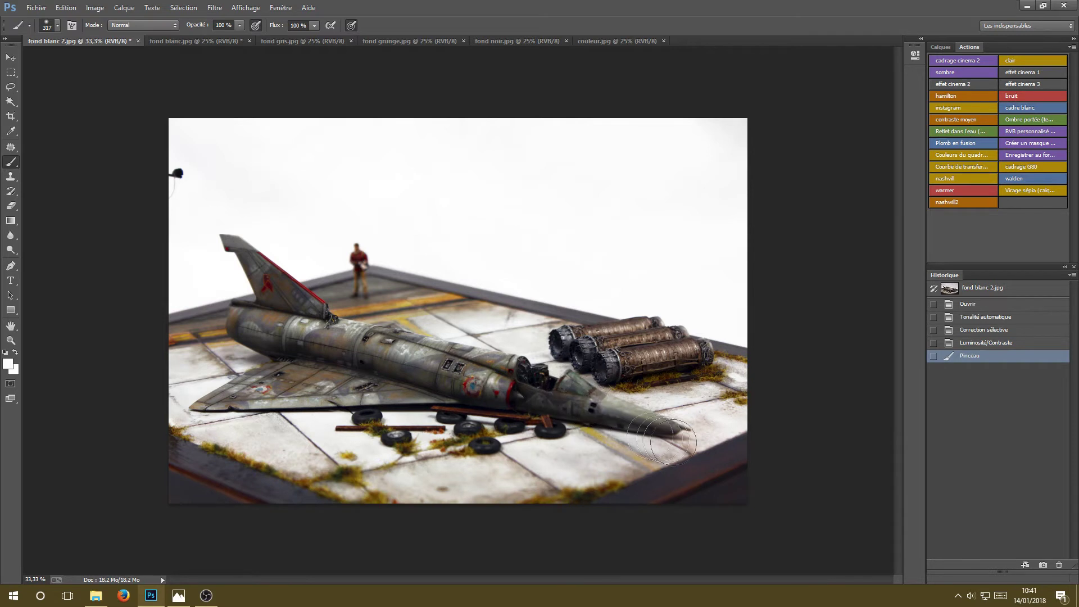
Add a Courbes adjustment layer with the Plus clair (RVB) preset and invert its mask to black.
{"action": "left_click", "coordinate": [938, 47]}
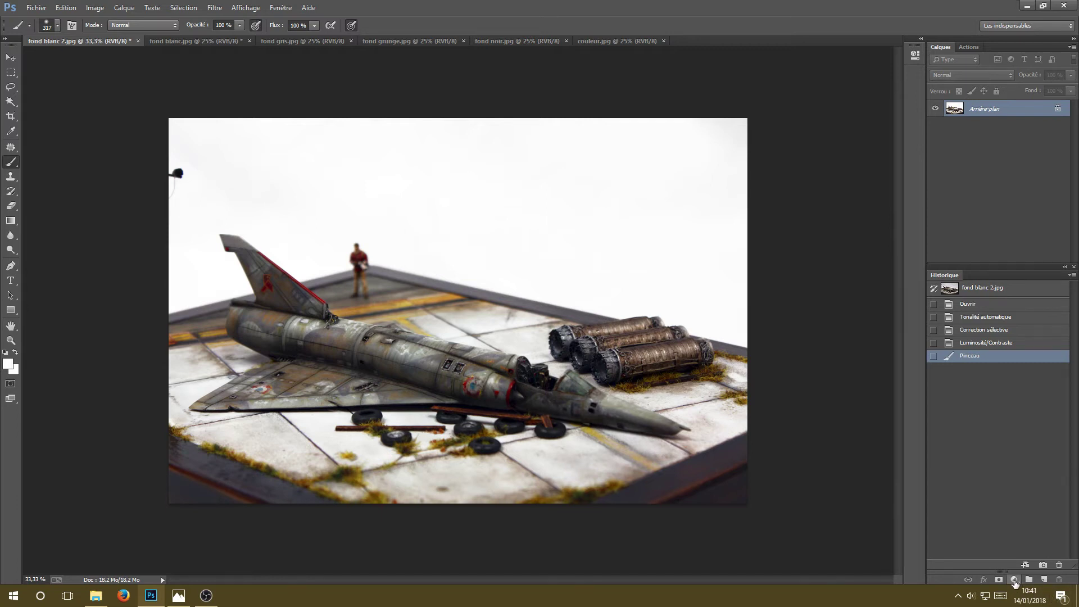
{"action": "left_click", "coordinate": [1014, 580]}
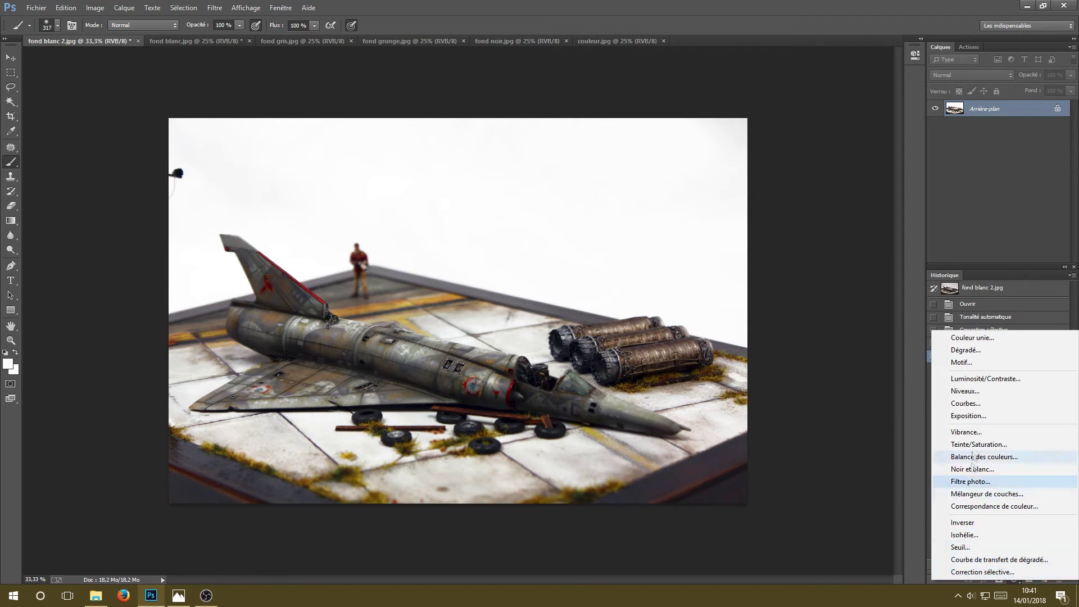
{"action": "left_click", "coordinate": [973, 404]}
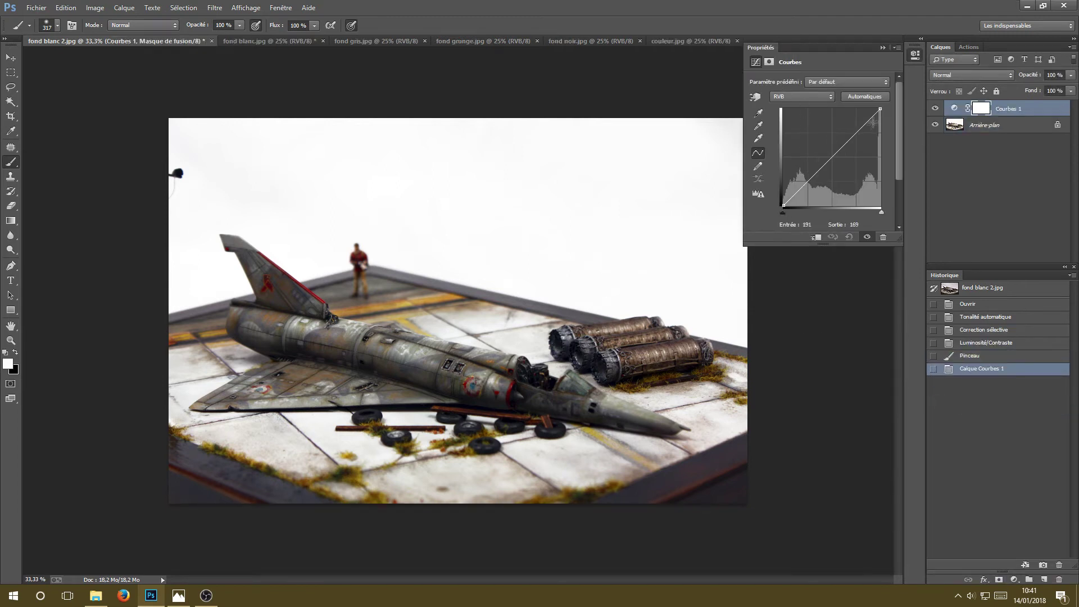
{"action": "left_click", "coordinate": [822, 80]}
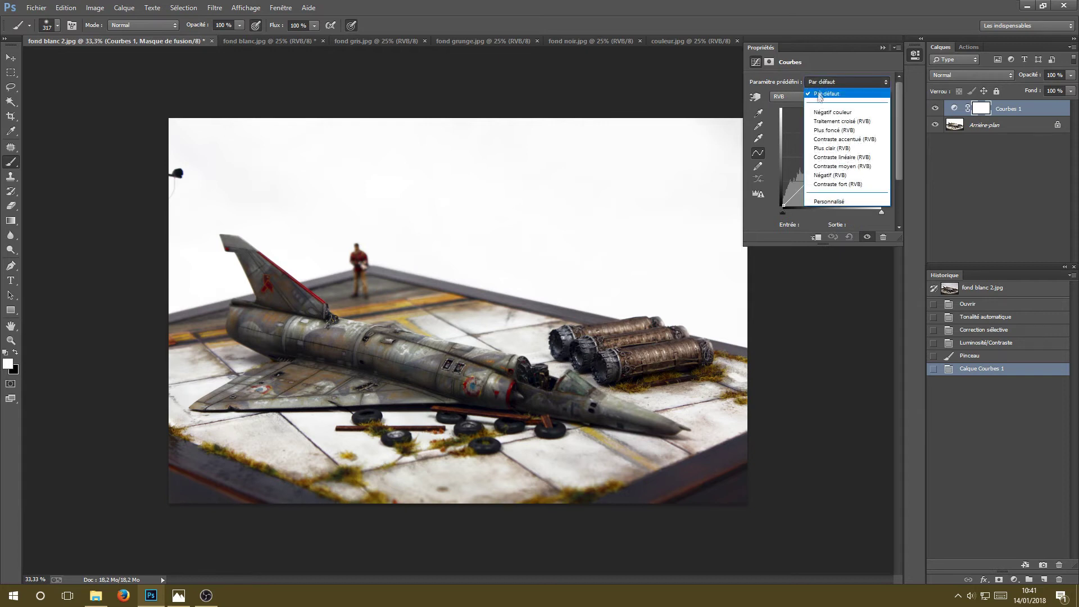
{"action": "left_click", "coordinate": [822, 148]}
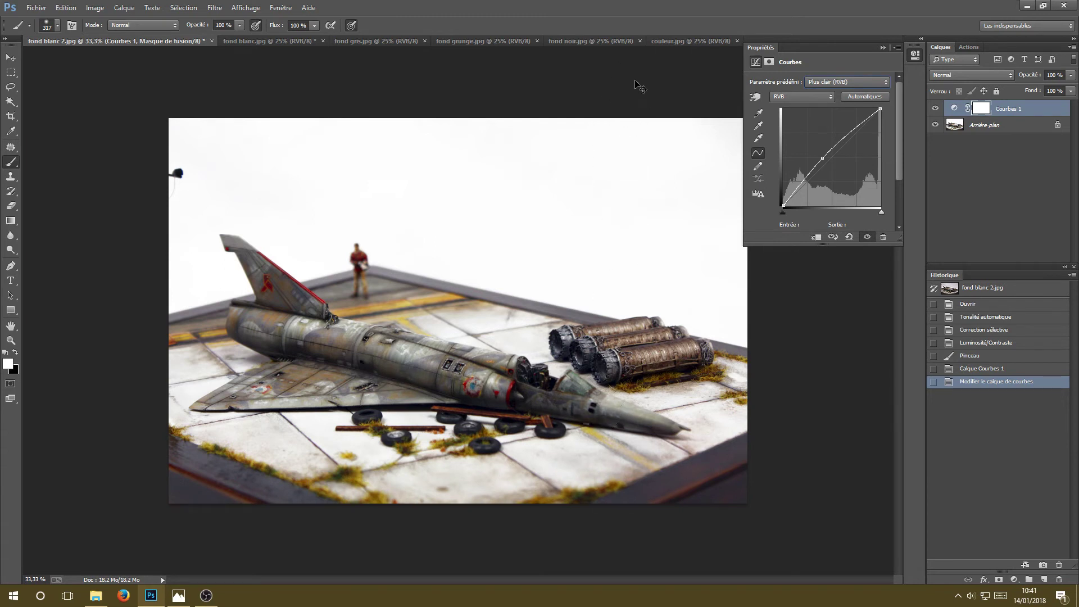
{"action": "key", "text": "ctrl+i"}
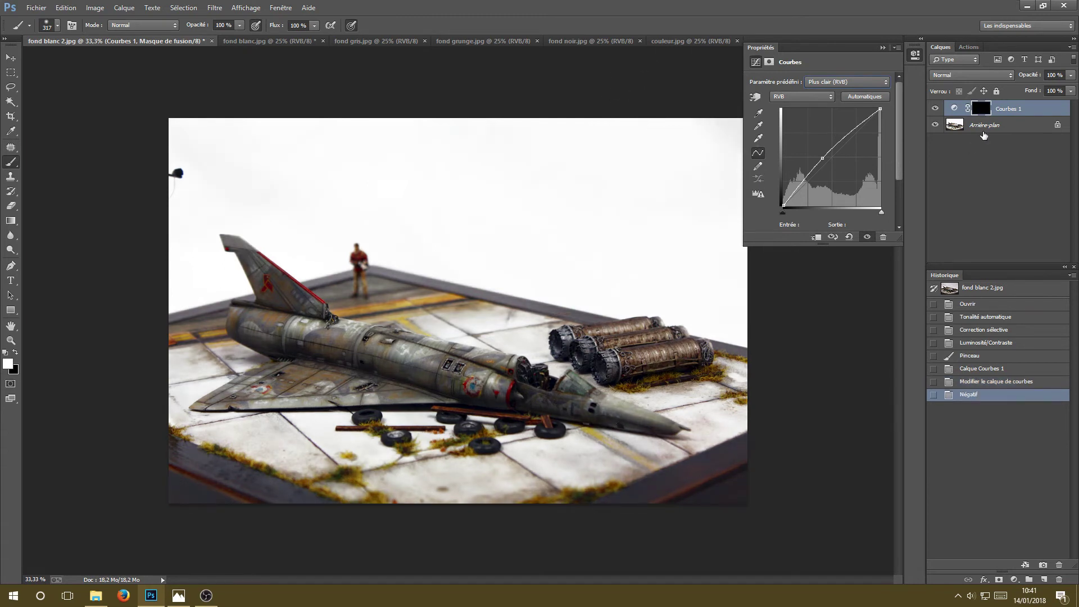
{"action": "left_click", "coordinate": [883, 48]}
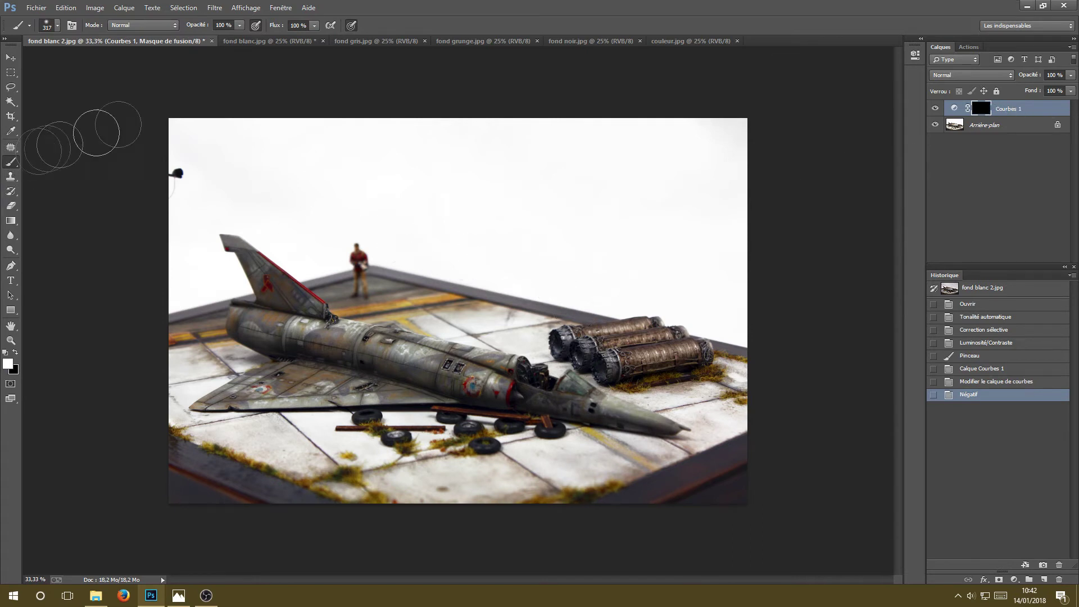
Brush white at 40% opacity on the curves mask over the jet's fuselage and nose to lighten them.
{"action": "left_click", "coordinate": [240, 26]}
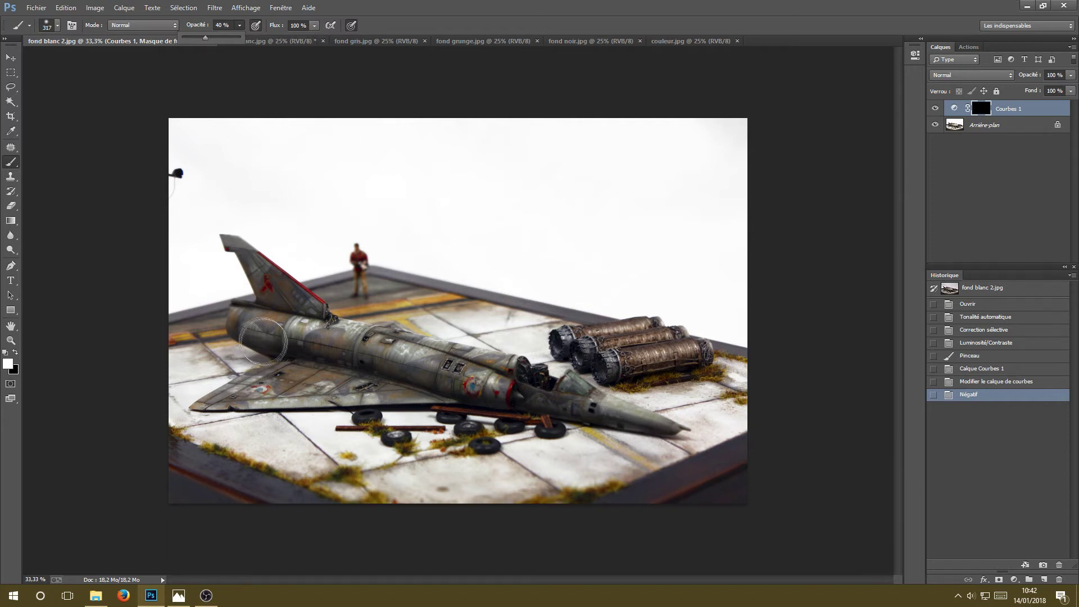
{"action": "left_click", "coordinate": [249, 326]}
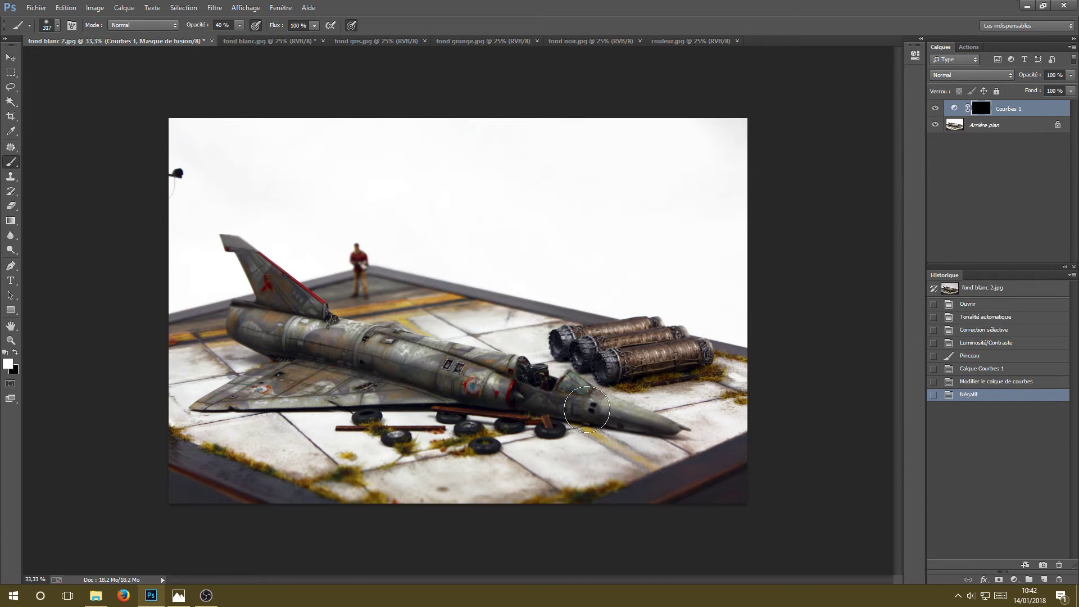
{"action": "mouse_move", "coordinate": [622, 421]}
{"action": "left_mouse_down"}
{"action": "mouse_move", "coordinate": [456, 422]}
{"action": "mouse_move", "coordinate": [409, 381]}
{"action": "mouse_move", "coordinate": [261, 340]}
{"action": "mouse_move", "coordinate": [472, 397]}
{"action": "mouse_move", "coordinate": [562, 406]}
{"action": "left_mouse_up"}
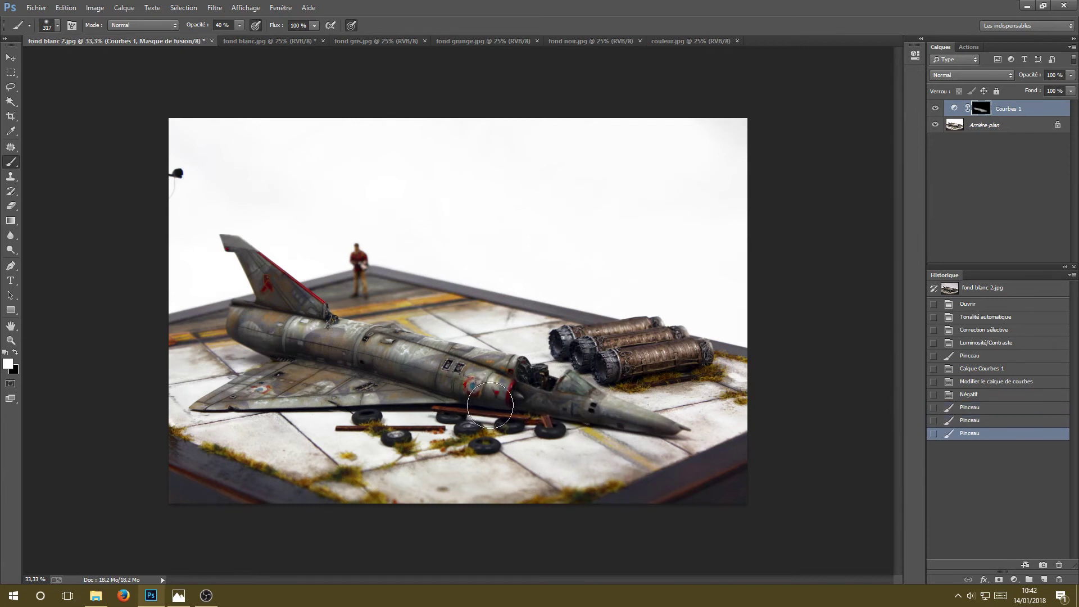
{"action": "left_click", "coordinate": [440, 405]}
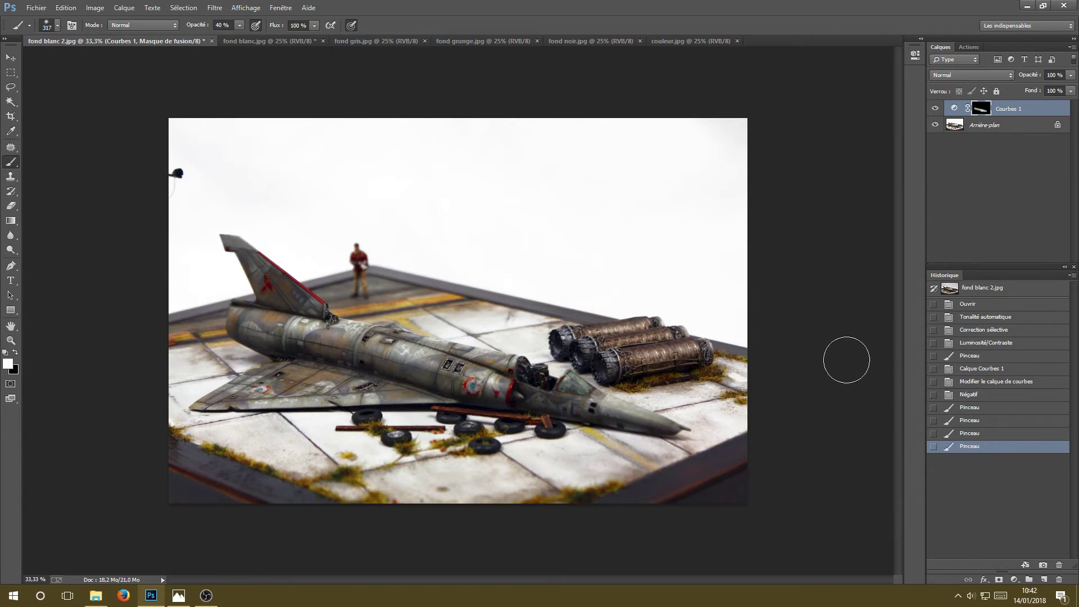
Duplicate the masked curves layer twice and brush black on the top copy's mask over the jet's fuselage.
{"action": "key", "text": "ctrl+j"}
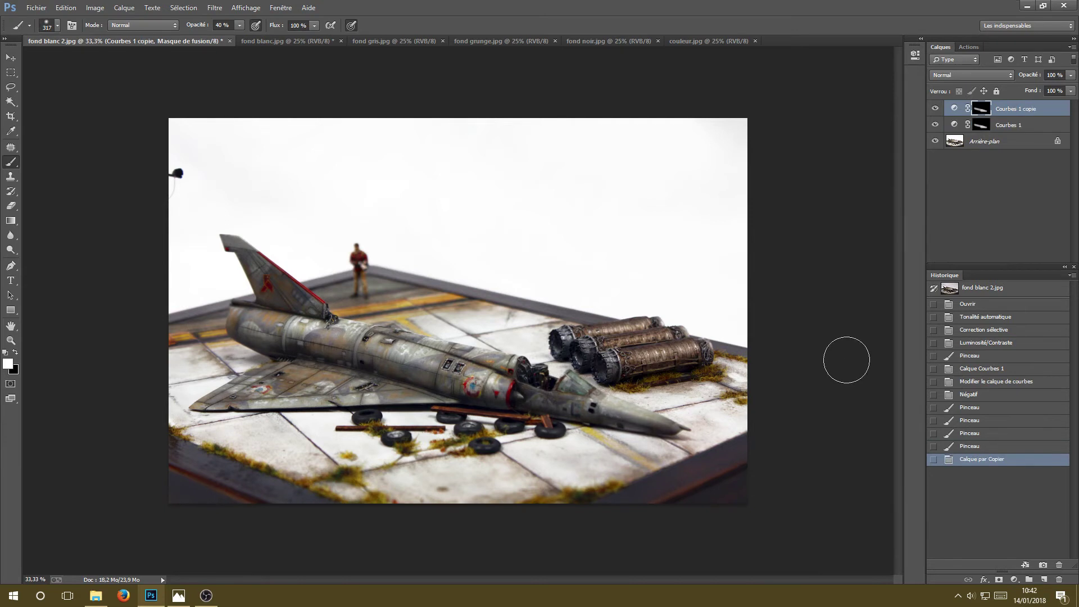
{"action": "key", "text": "ctrl+j"}
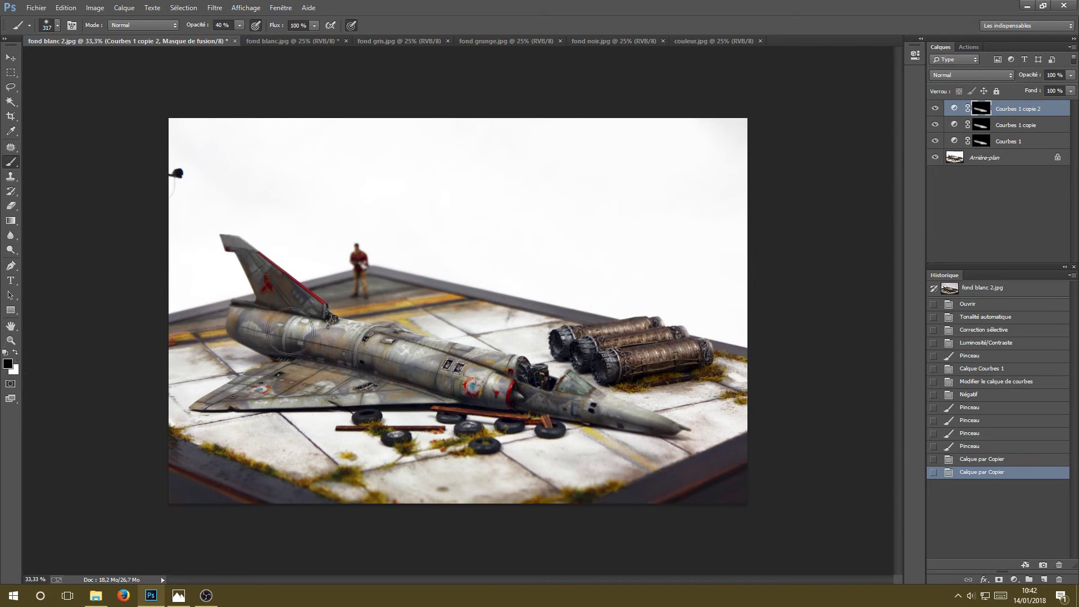
{"action": "mouse_move", "coordinate": [428, 354]}
{"action": "left_mouse_down"}
{"action": "mouse_move", "coordinate": [472, 363]}
{"action": "mouse_move", "coordinate": [264, 338]}
{"action": "left_mouse_up"}
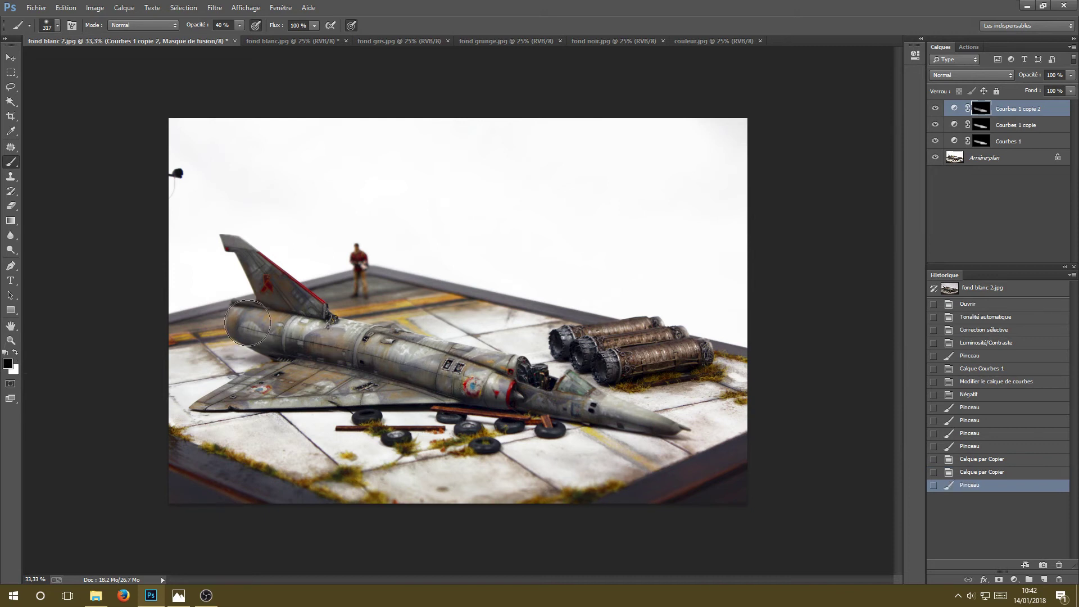
{"action": "mouse_move", "coordinate": [420, 360]}
{"action": "left_mouse_down"}
{"action": "mouse_move", "coordinate": [483, 374]}
{"action": "mouse_move", "coordinate": [259, 335]}
{"action": "left_mouse_up"}
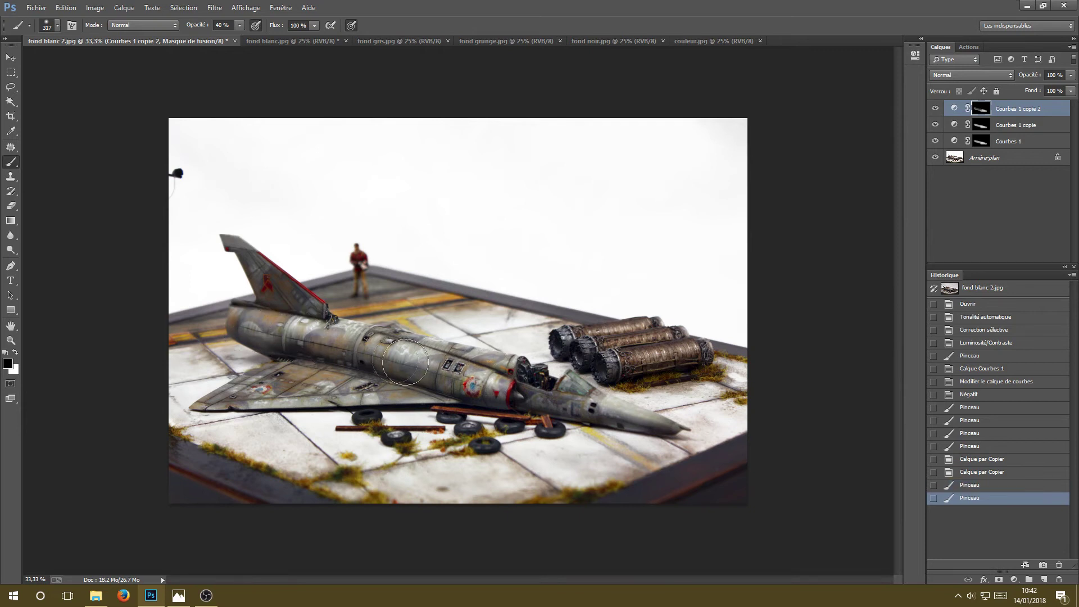
{"action": "left_click", "coordinate": [494, 377]}
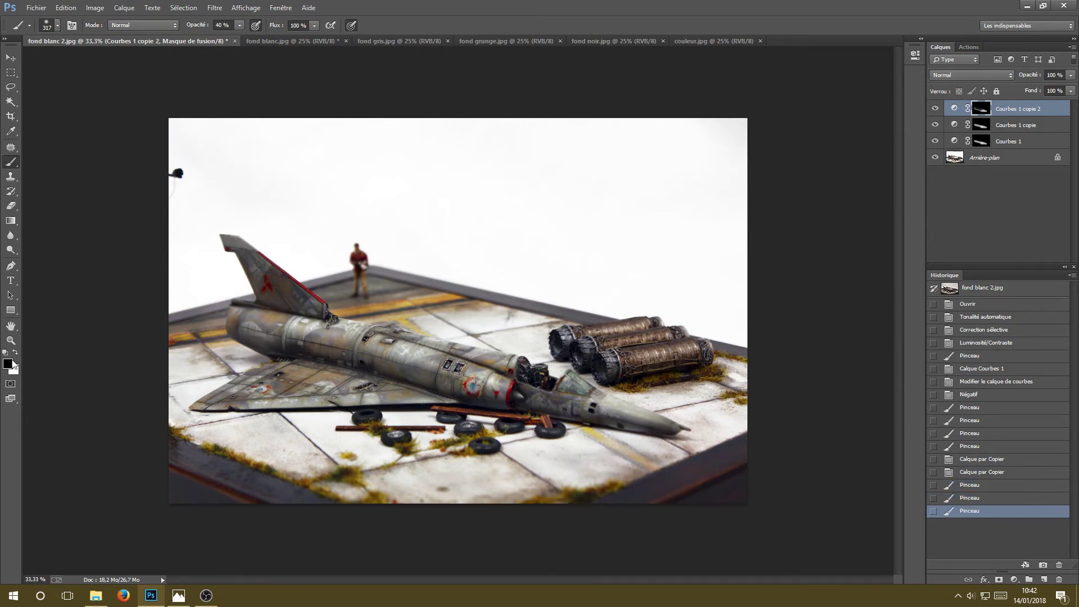
Brush white on the top curves copy's mask over the jet's tail fin and wing to lighten them.
{"action": "left_click", "coordinate": [16, 354]}
{"action": "mouse_move", "coordinate": [295, 296]}
{"action": "left_mouse_down"}
{"action": "mouse_move", "coordinate": [256, 264]}
{"action": "mouse_move", "coordinate": [288, 290]}
{"action": "left_mouse_up"}
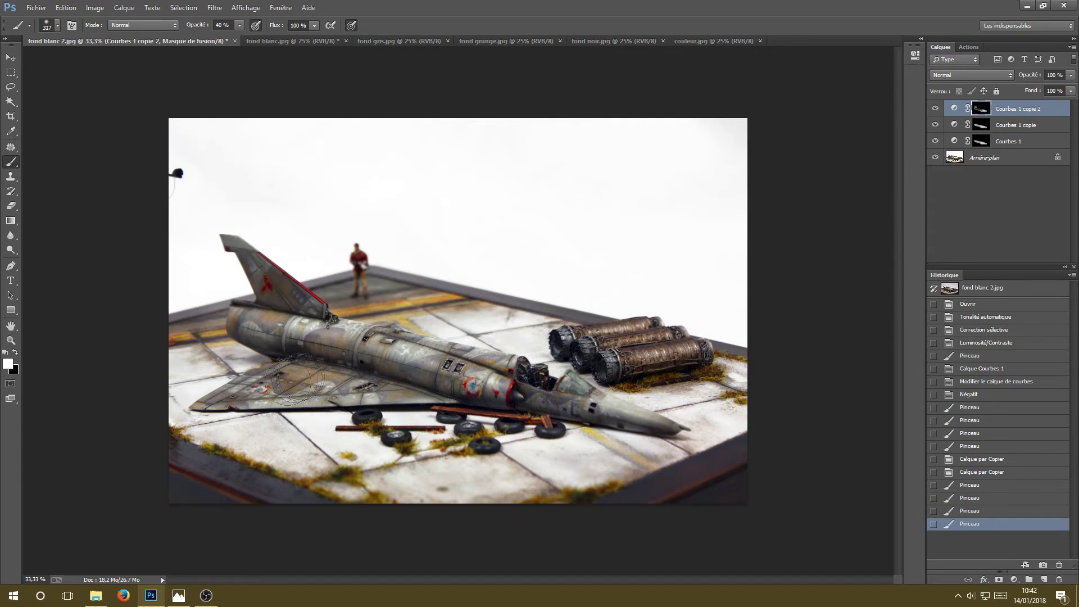
{"action": "left_click", "coordinate": [318, 392]}
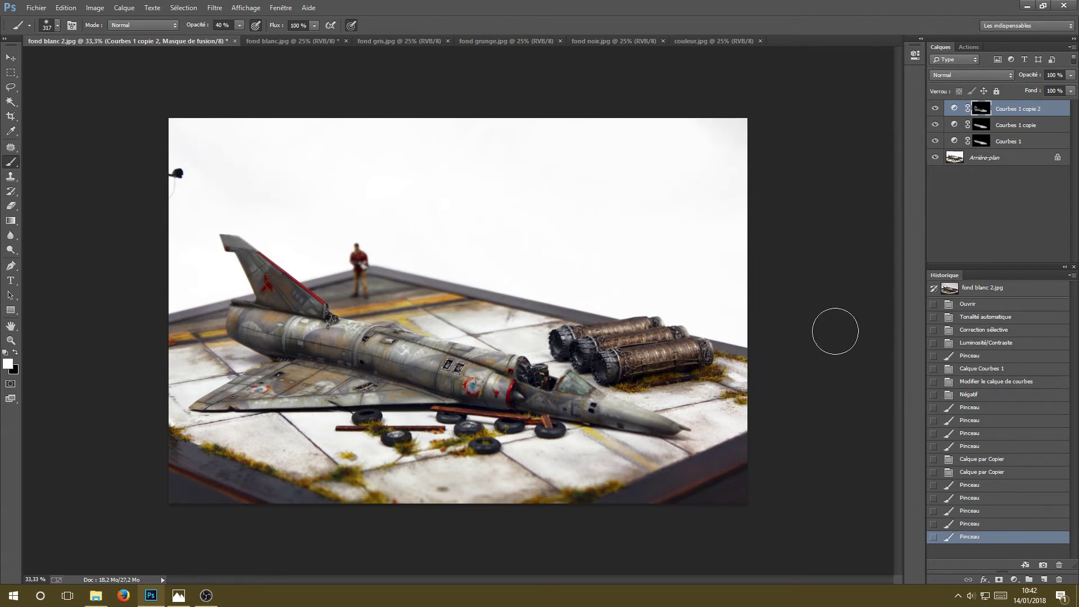
Merge the visible layers of the jet photo and apply the automatic contrast (Contraste automatique).
{"action": "key", "text": "ctrl+shift+e"}
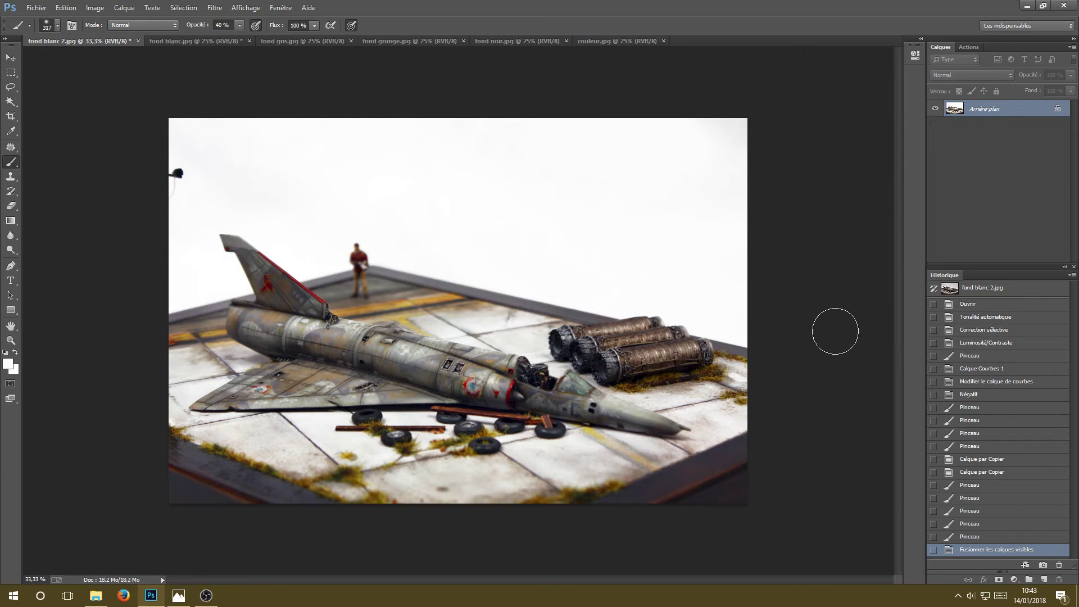
{"action": "key", "text": "ctrl+alt+shift+l"}
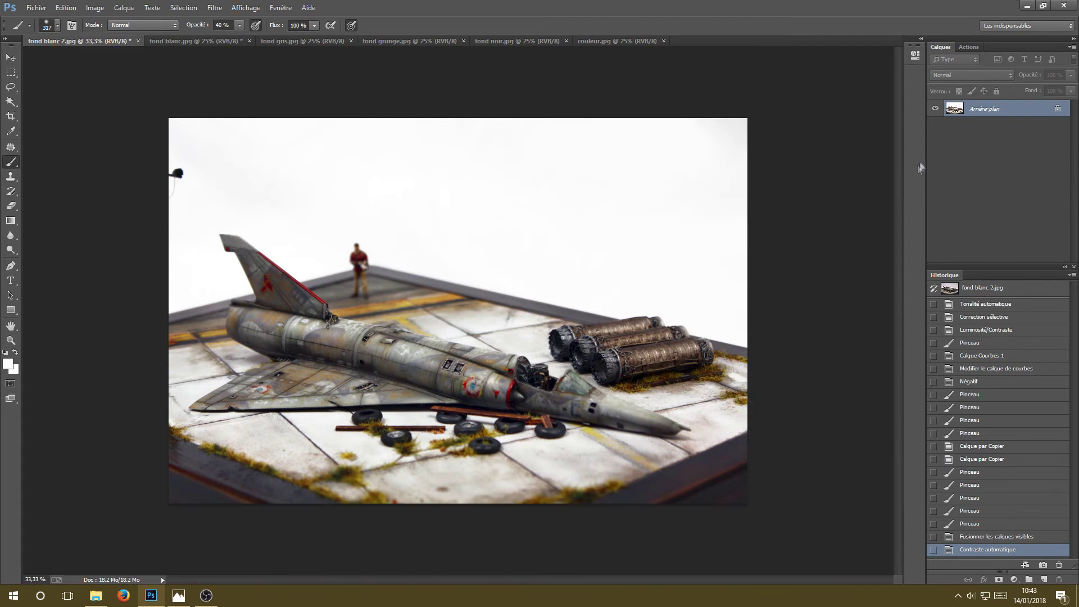
Run the cadre blanc action to frame the jet photo in white, and compare the result with the original state.
{"action": "left_click", "coordinate": [970, 48]}
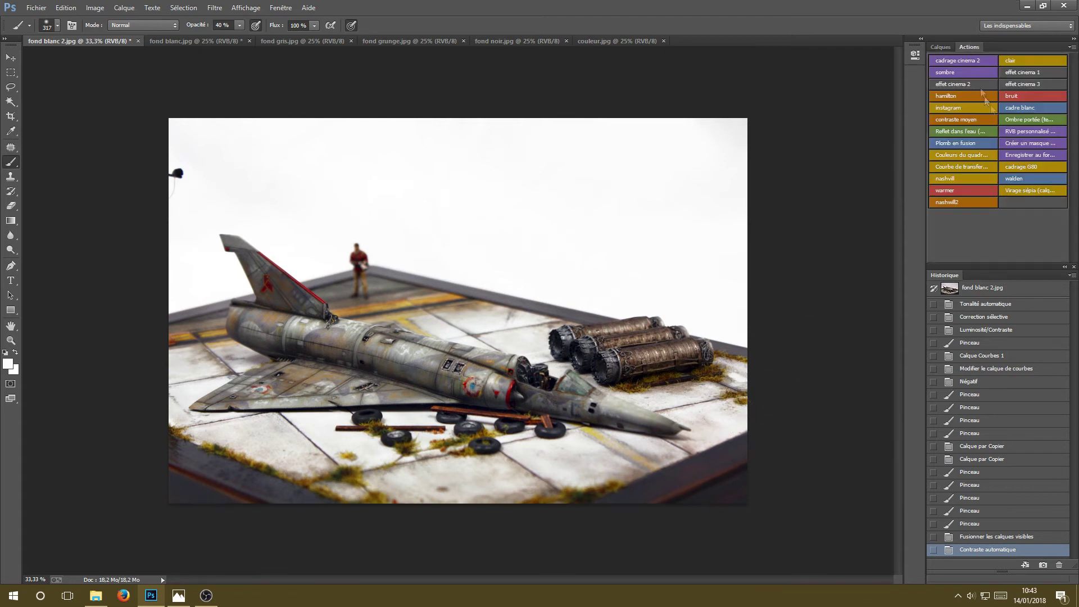
{"action": "left_click", "coordinate": [1014, 107]}
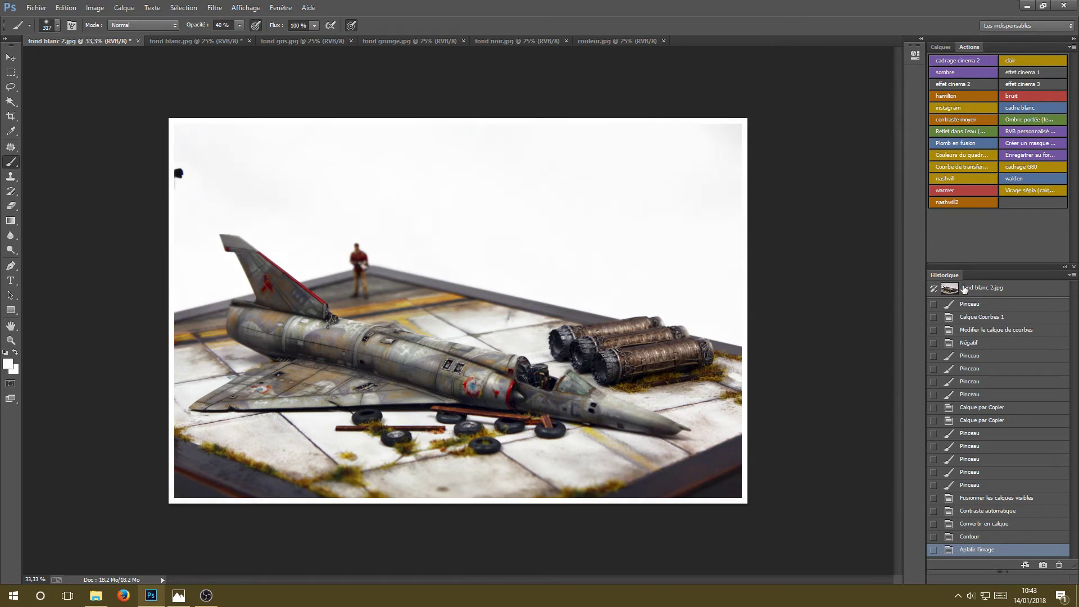
{"action": "left_click", "coordinate": [964, 289]}
{"action": "left_click", "coordinate": [970, 551]}
Switch to the fond gris.jpg document and apply the automatic tone correction (Tonalité automatique).
{"action": "left_click", "coordinate": [297, 40]}
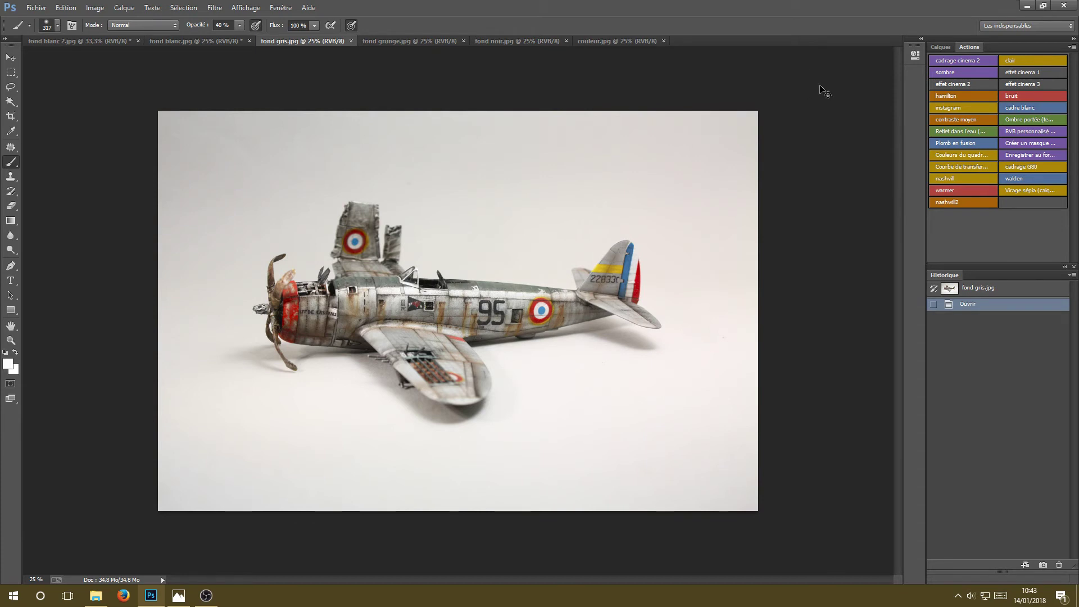
{"action": "key", "text": "shift+ctrl+l"}
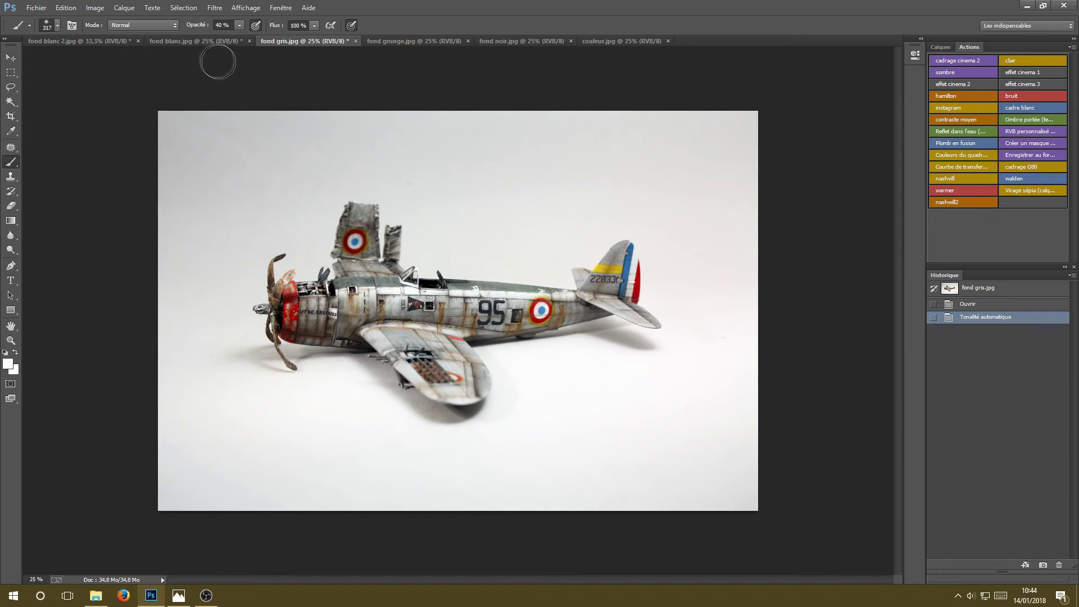
Create a new empty layer above the background of the propeller plane photo.
{"action": "left_click", "coordinate": [125, 7]}
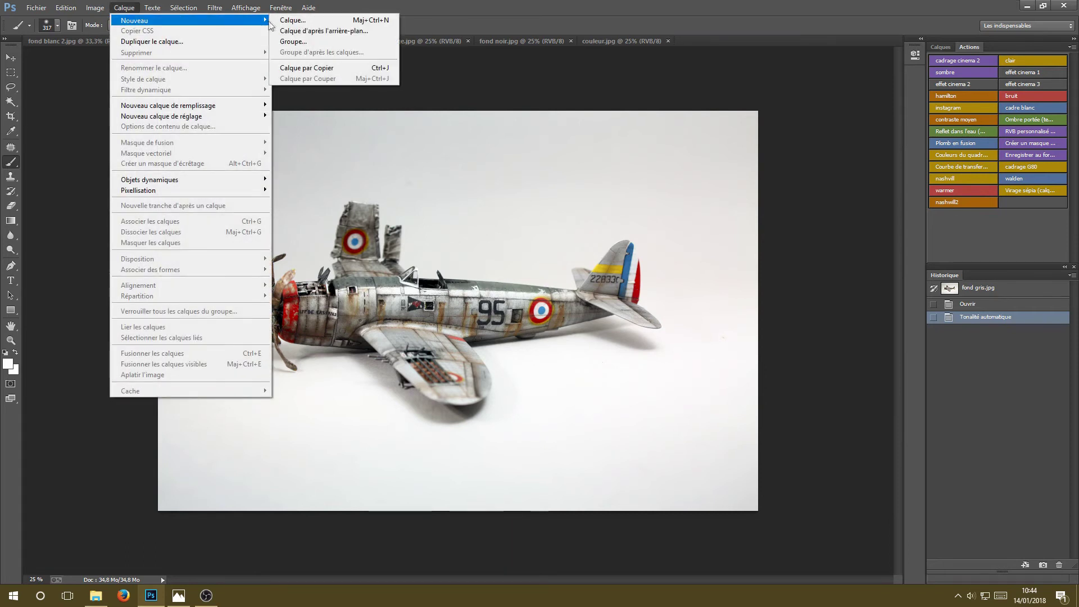
{"action": "left_click", "coordinate": [292, 21]}
{"action": "left_click", "coordinate": [680, 192]}
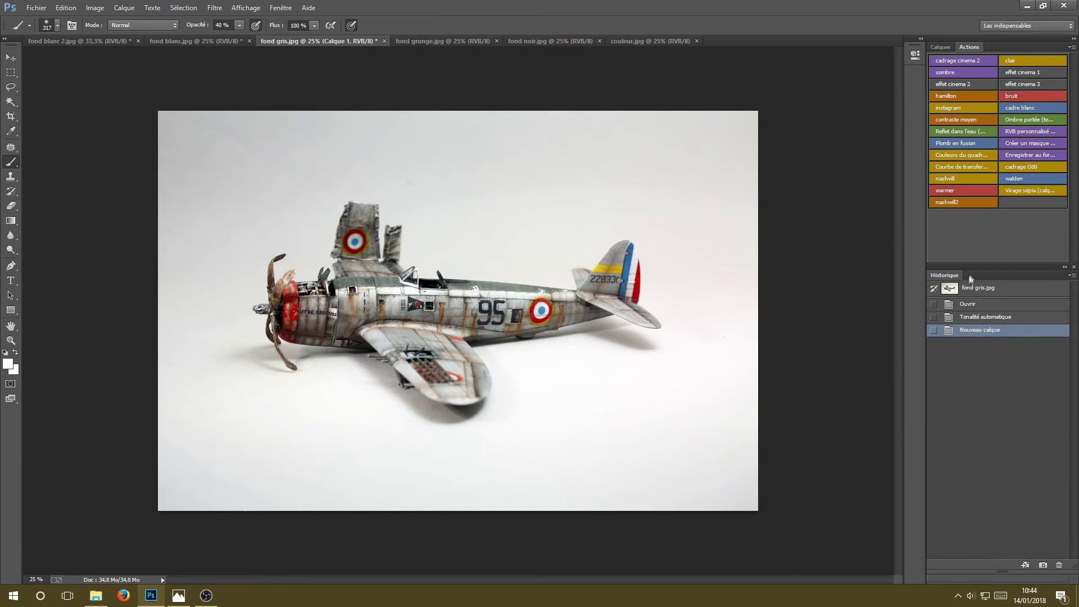
Add a solid colour fill layer (Couleur unie) in near-black #020202 above the propeller plane photo.
{"action": "left_click", "coordinate": [944, 46]}
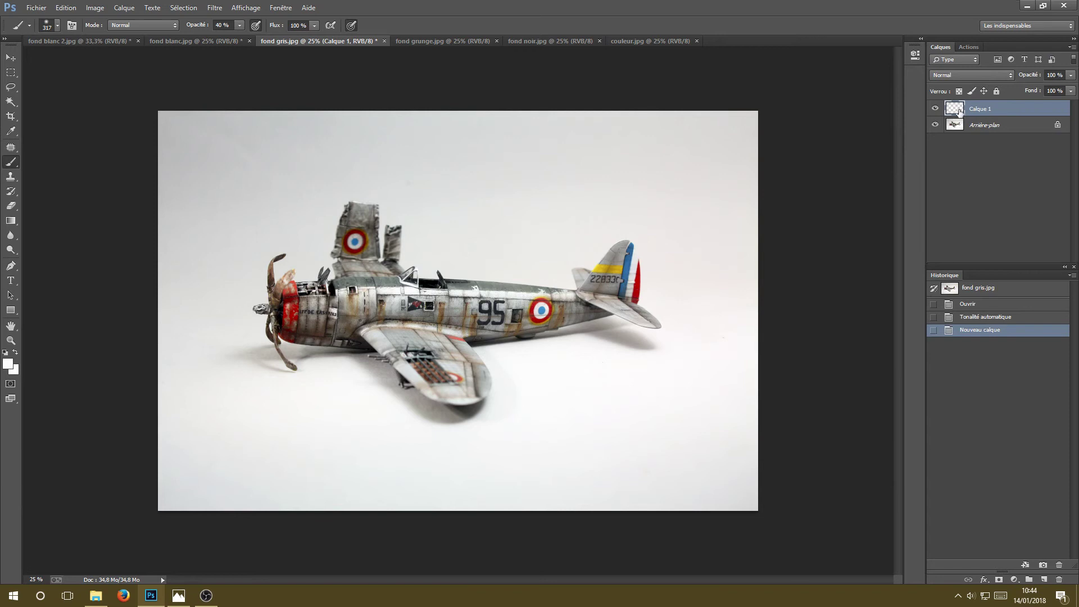
{"action": "left_click", "coordinate": [1014, 580]}
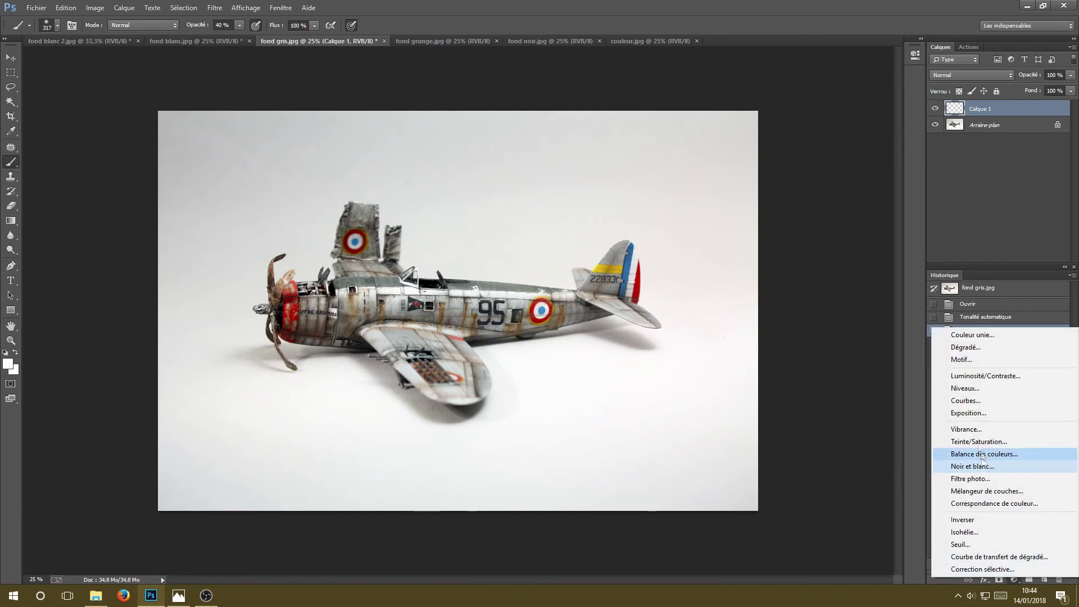
{"action": "left_click", "coordinate": [971, 336]}
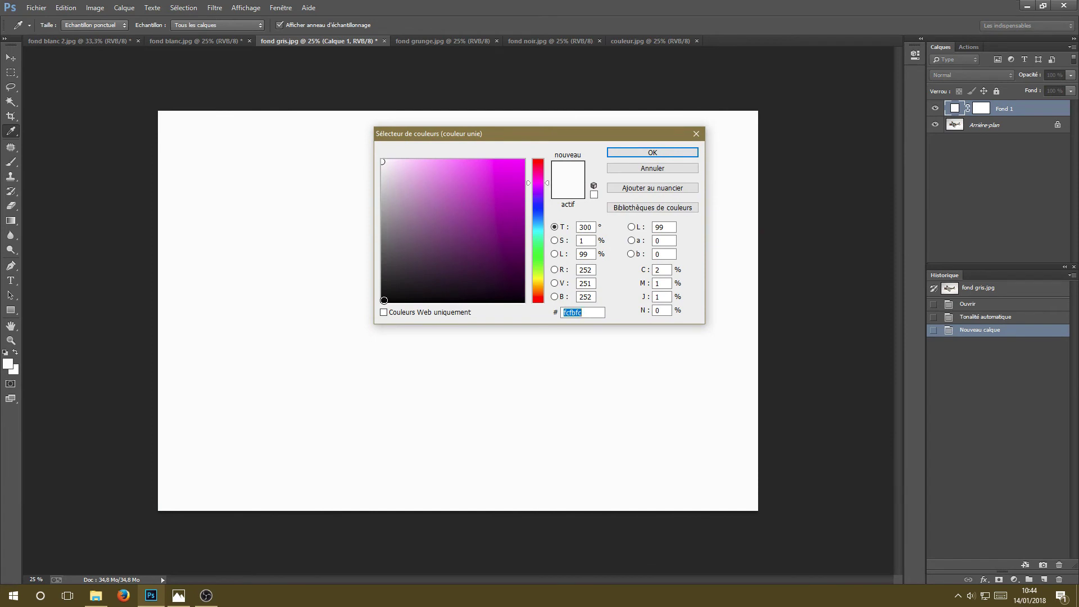
{"action": "left_click", "coordinate": [383, 301]}
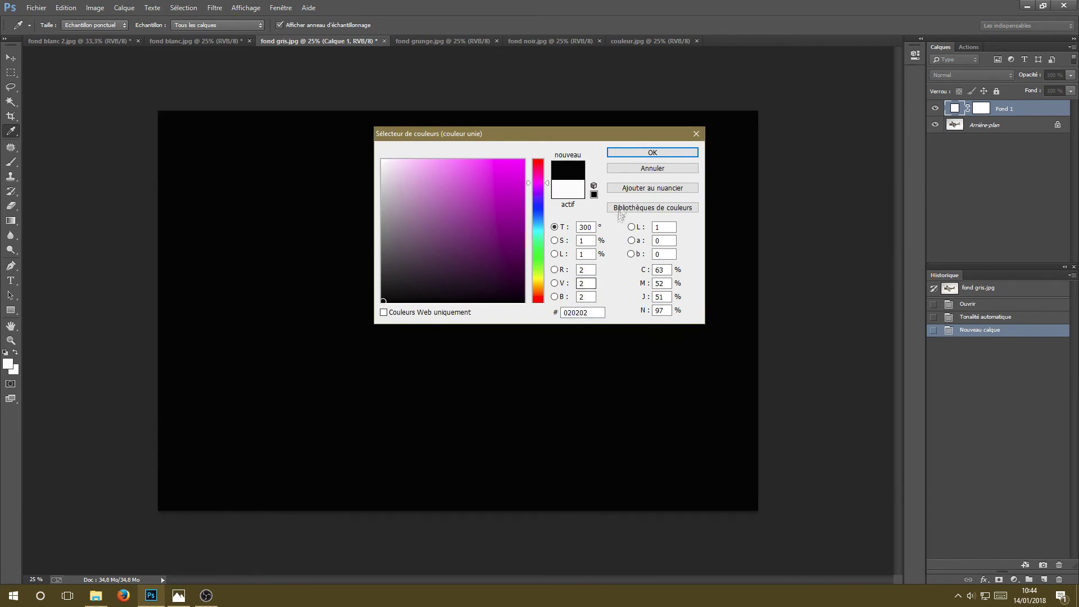
{"action": "left_click", "coordinate": [631, 154]}
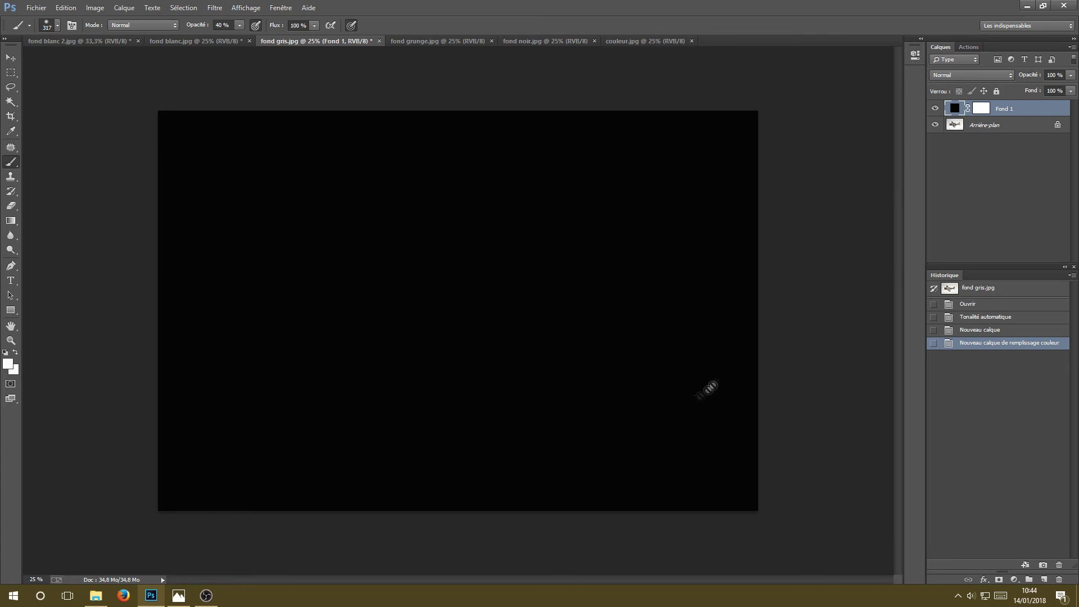
Fill the black layer's mask with a black-to-white linear gradient running from the middle of the plane up to the photo's top edge.
{"action": "left_click", "coordinate": [983, 110]}
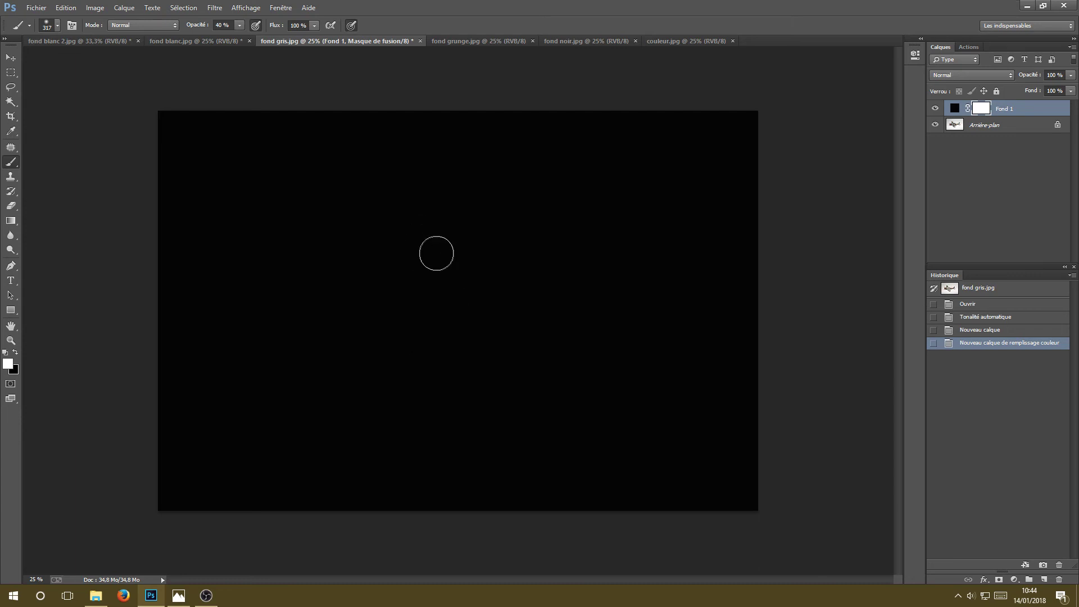
{"action": "left_click", "coordinate": [11, 221]}
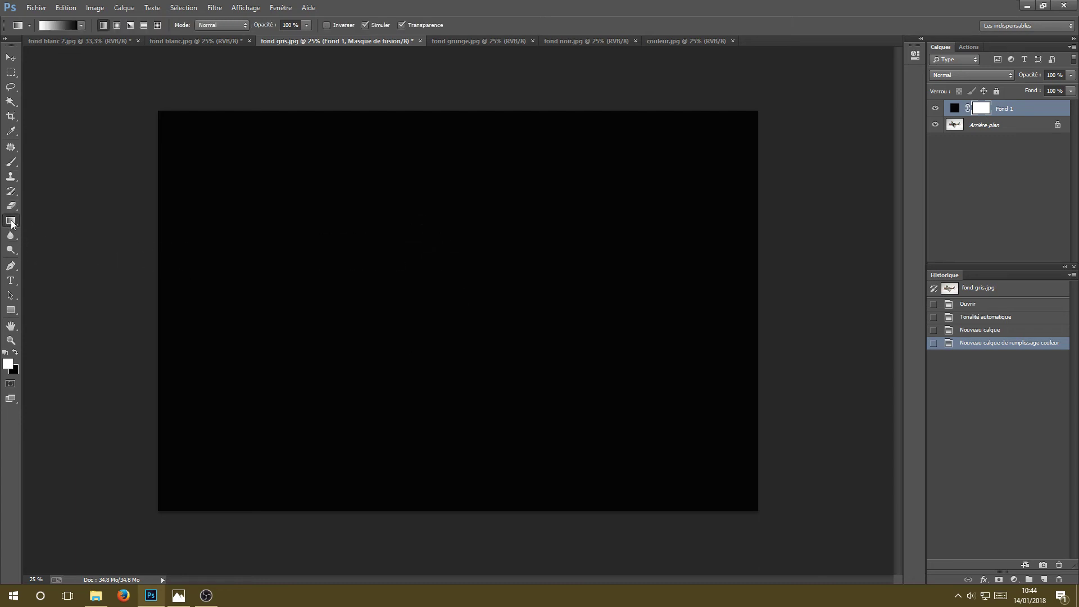
{"action": "left_click", "coordinate": [15, 353]}
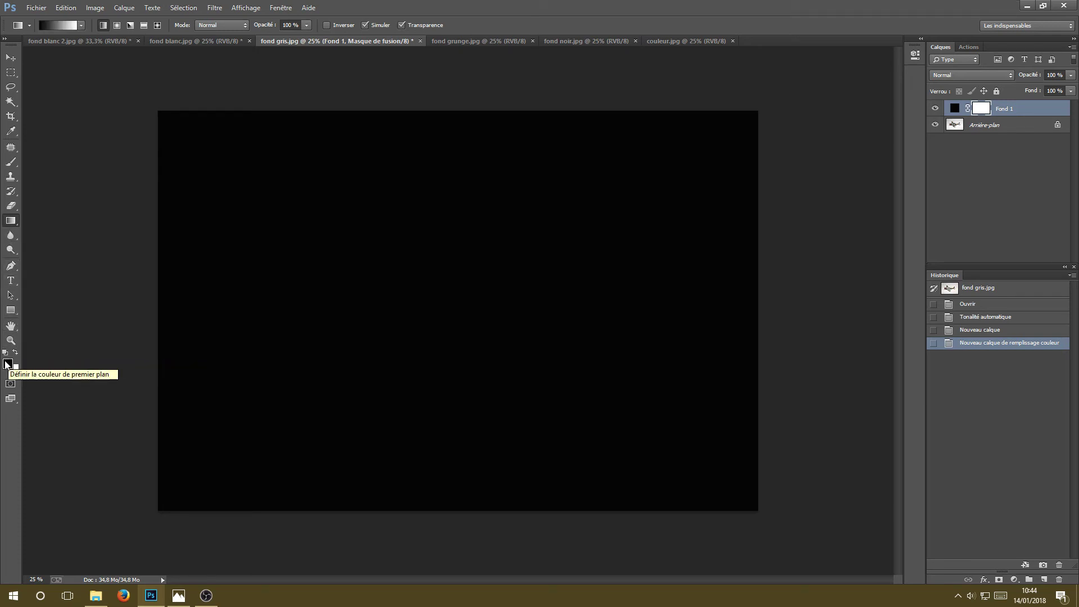
{"action": "left_click_drag", "start_coordinate": [452, 508], "coordinate": [458, 111]}
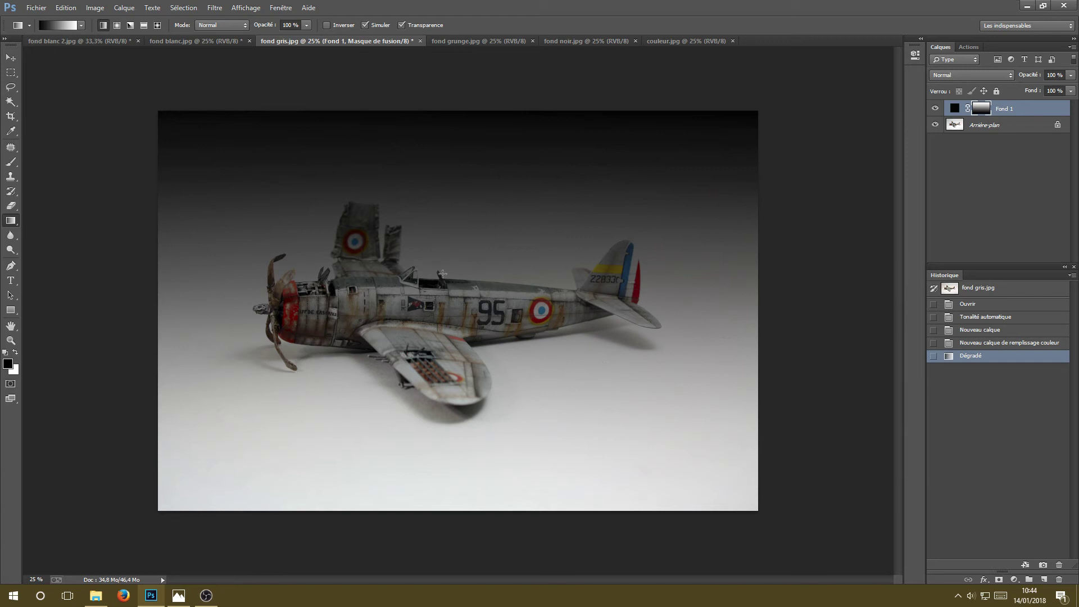
{"action": "left_click_drag", "start_coordinate": [445, 279], "coordinate": [446, 109]}
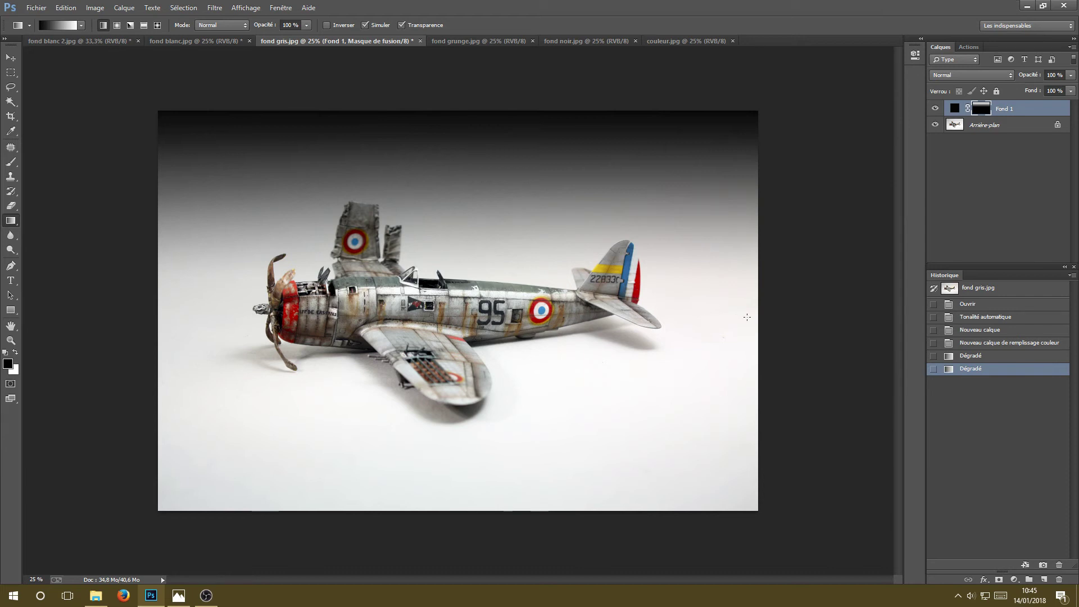
Merge the visible layers of the propeller plane photo and run the cadre blanc action to frame it in white.
{"action": "key", "text": "ctrl+shift+e"}
{"action": "left_click", "coordinate": [971, 46]}
{"action": "left_click", "coordinate": [1012, 108]}
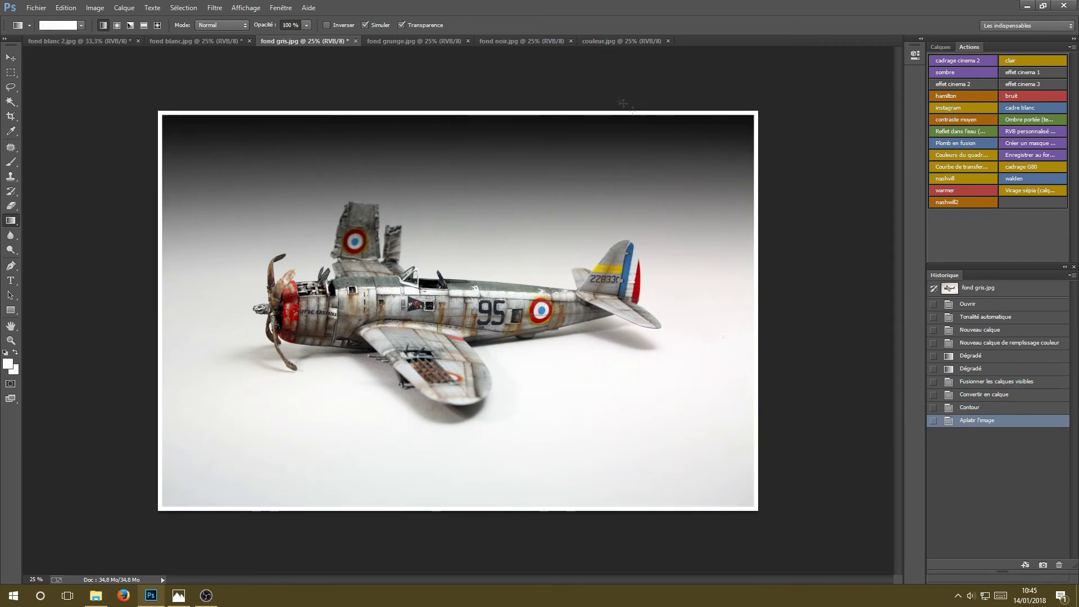
Switch to the fond noir.jpg document and apply the automatic tone correction (Tonalité automatique).
{"action": "left_click", "coordinate": [505, 42]}
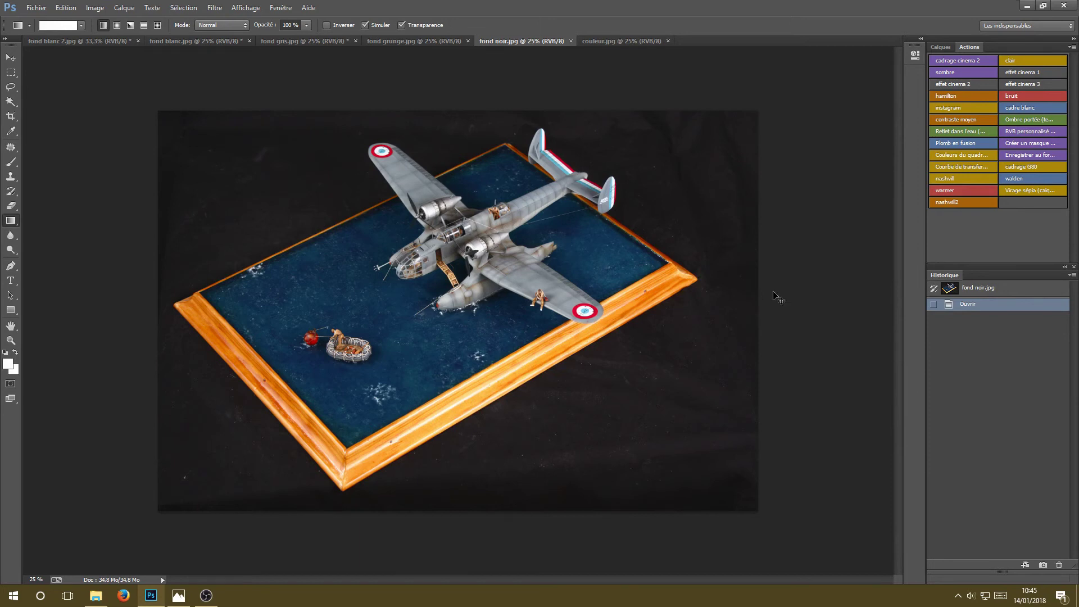
{"action": "key", "text": "ctrl+shift+l"}
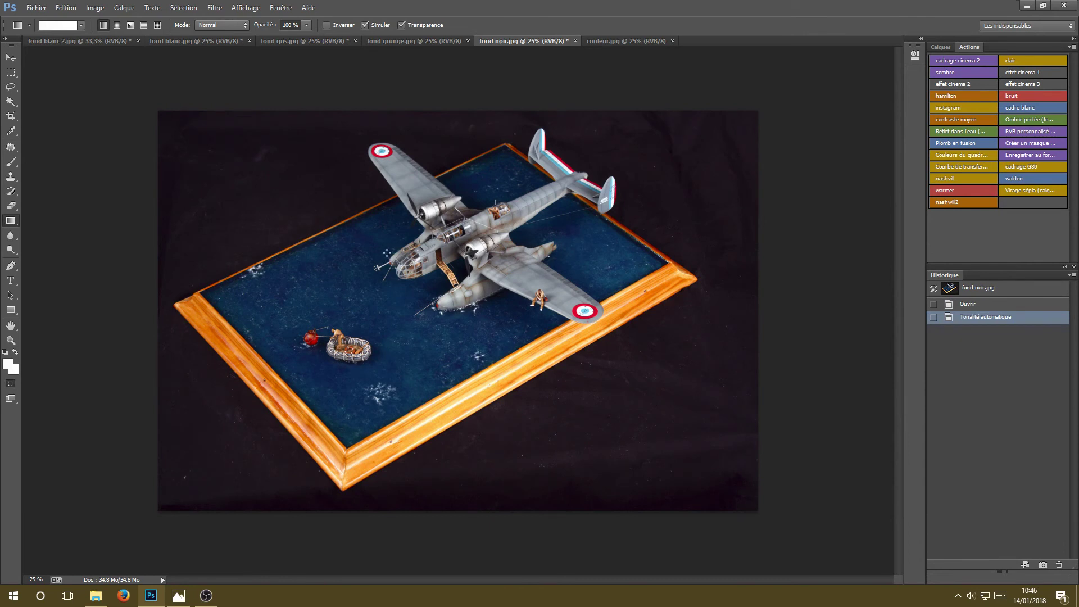
Deepen the black backdrop with a selective colour correction (Correction sélective), setting Noir to +19 % for the Noirs range.
{"action": "left_click", "coordinate": [96, 7]}
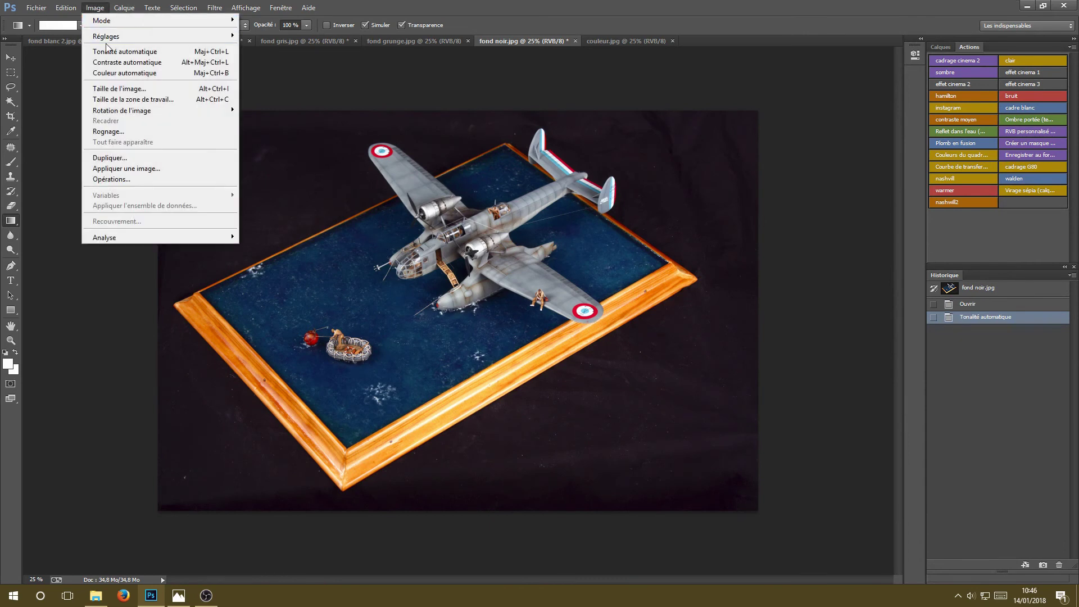
{"action": "mouse_move", "coordinate": [107, 38]}
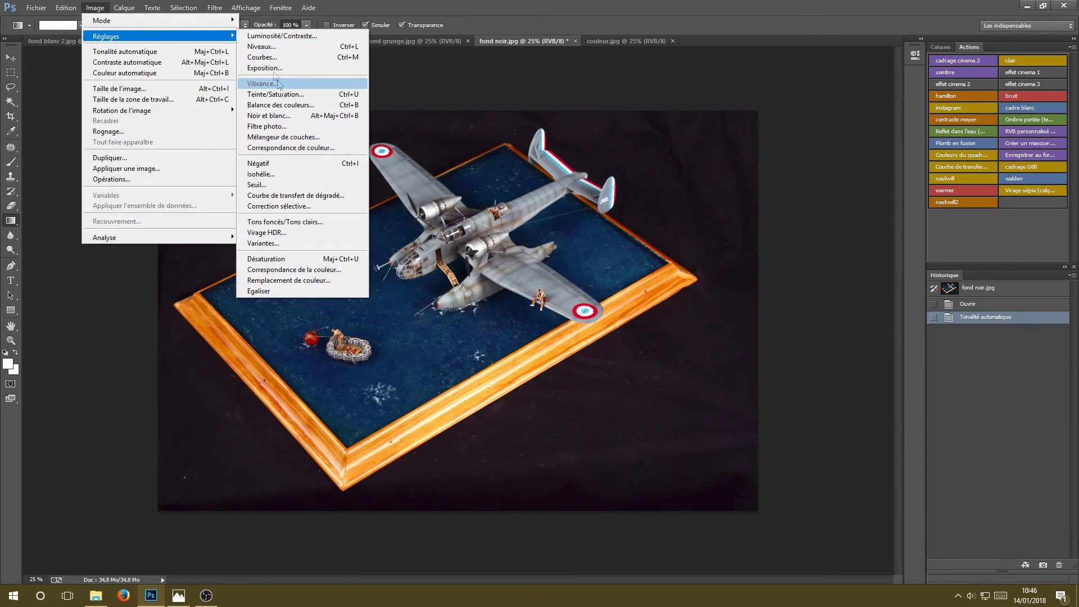
{"action": "left_click", "coordinate": [292, 207]}
{"action": "left_click", "coordinate": [836, 102]}
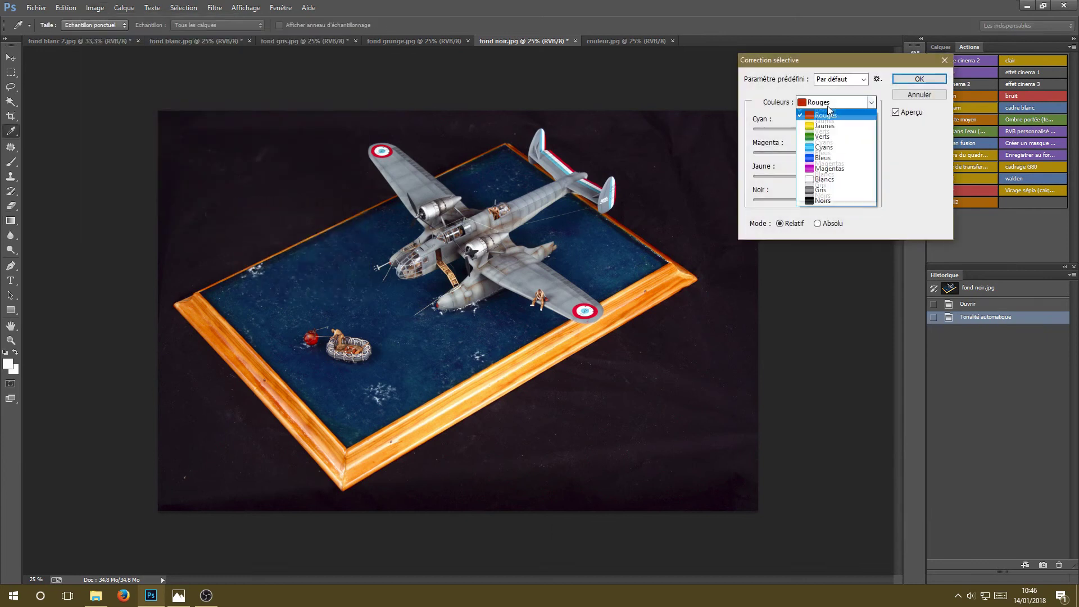
{"action": "left_click", "coordinate": [820, 202]}
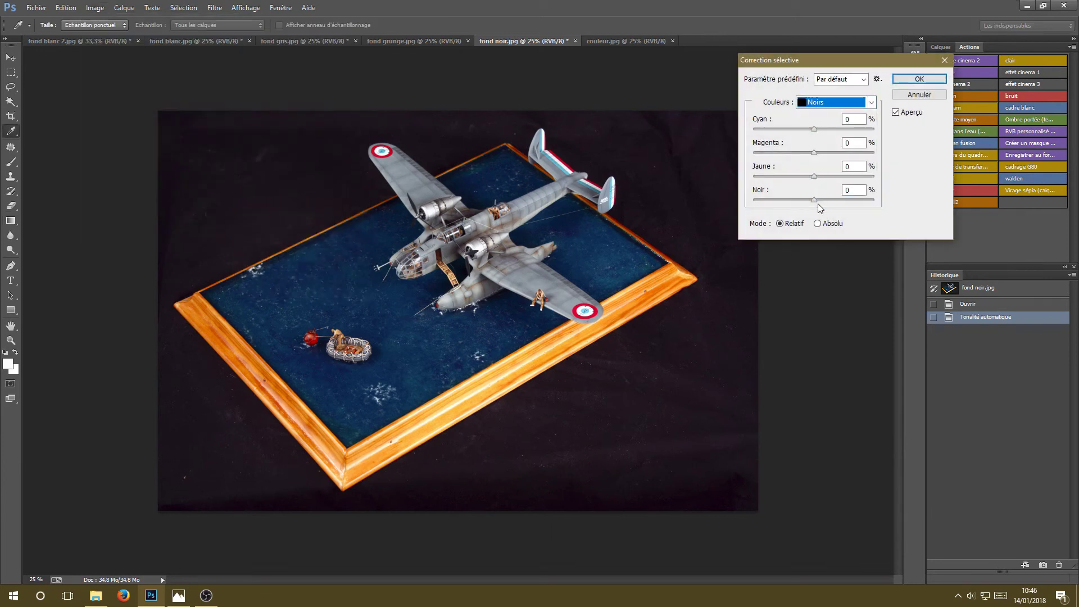
{"action": "left_click_drag", "start_coordinate": [822, 201], "coordinate": [849, 202]}
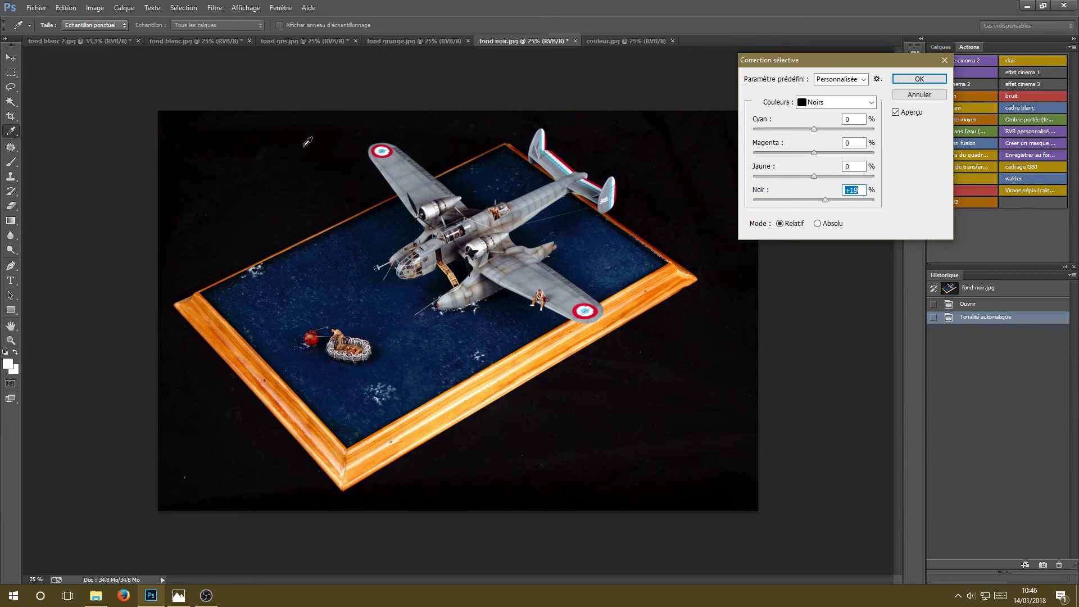
{"action": "left_click", "coordinate": [919, 79]}
{"action": "key", "text": "g"}
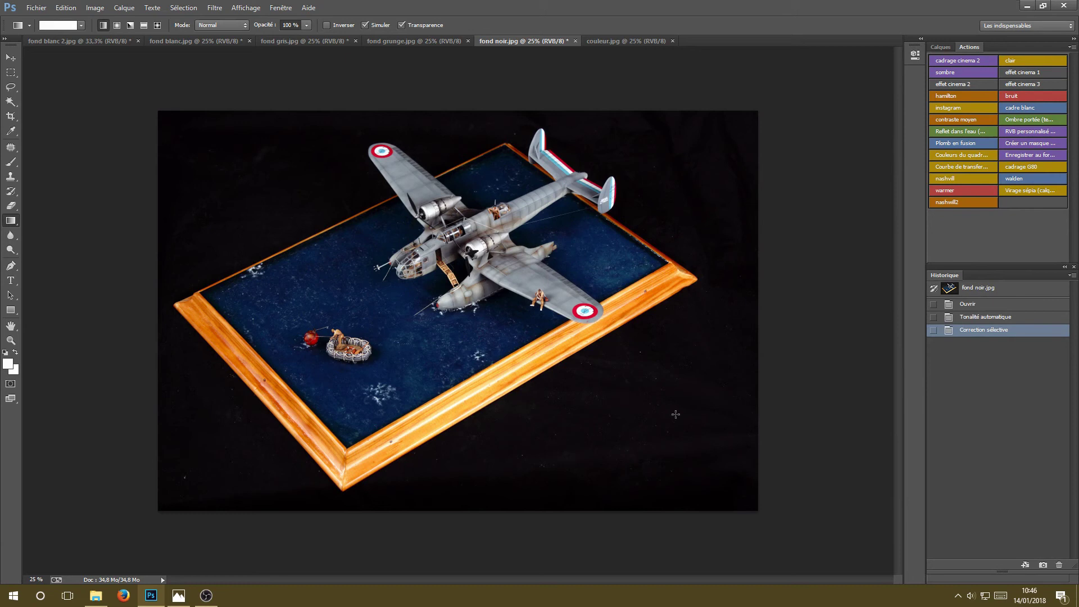
Sample the backdrop's black as foreground colour, set the brush opacity to 100 %, and paint out the light speck near the photo's lower-left corner.
{"action": "left_click", "coordinate": [10, 131]}
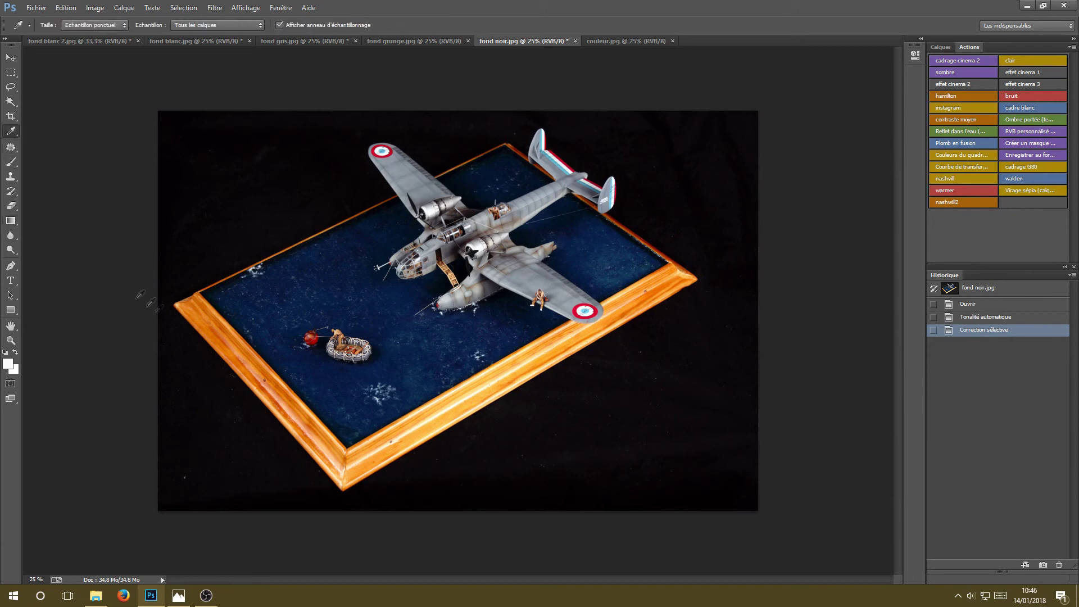
{"action": "left_click", "coordinate": [212, 458]}
{"action": "left_click", "coordinate": [10, 163]}
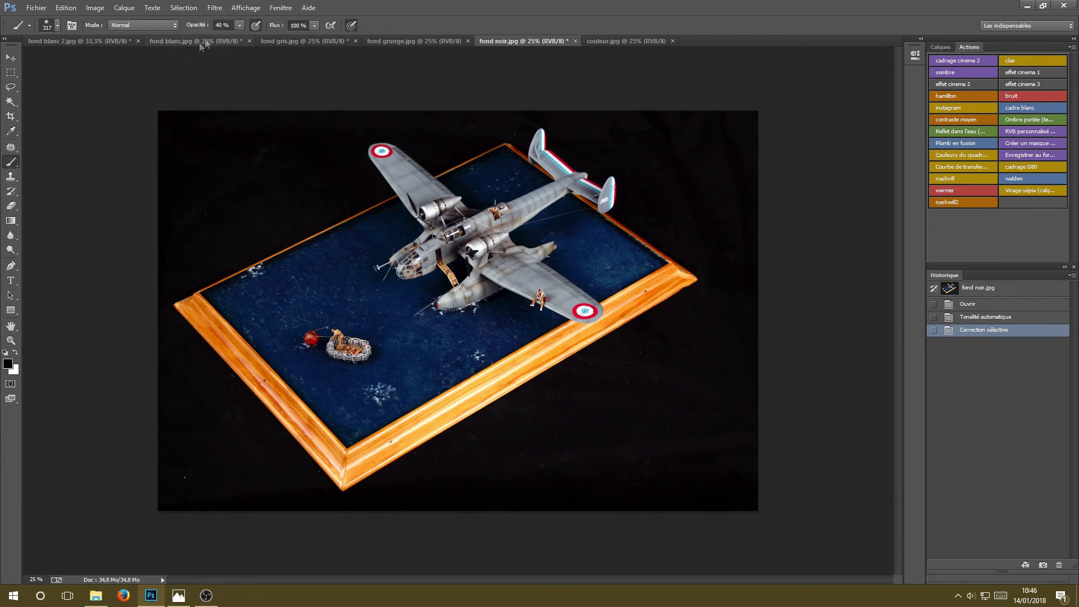
{"action": "left_click", "coordinate": [241, 25]}
{"action": "left_click_drag", "start_coordinate": [240, 38], "coordinate": [282, 39]}
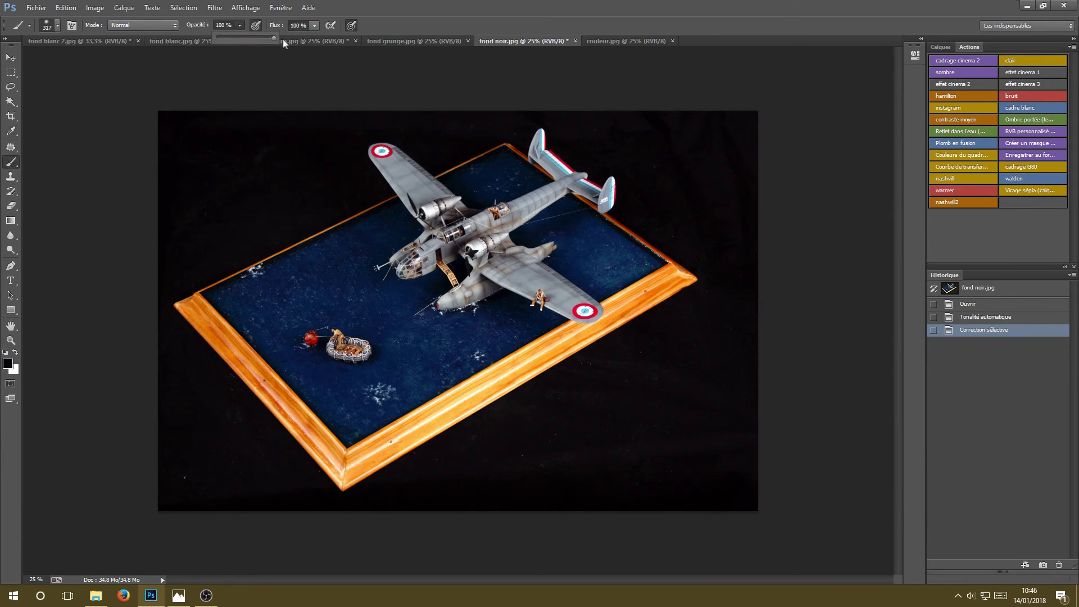
{"action": "left_click", "coordinate": [182, 480]}
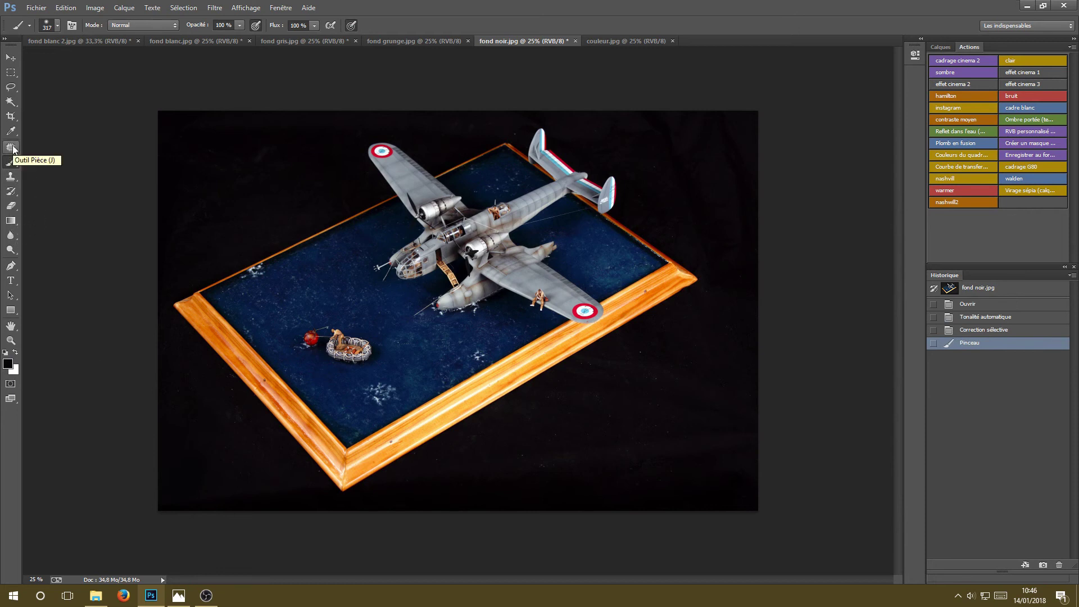
Remove three small specks from the black cloth below the wooden base with the Spot Healing Brush (Correcteur localisé).
{"action": "left_click_drag", "start_coordinate": [14, 149], "coordinate": [55, 150]}
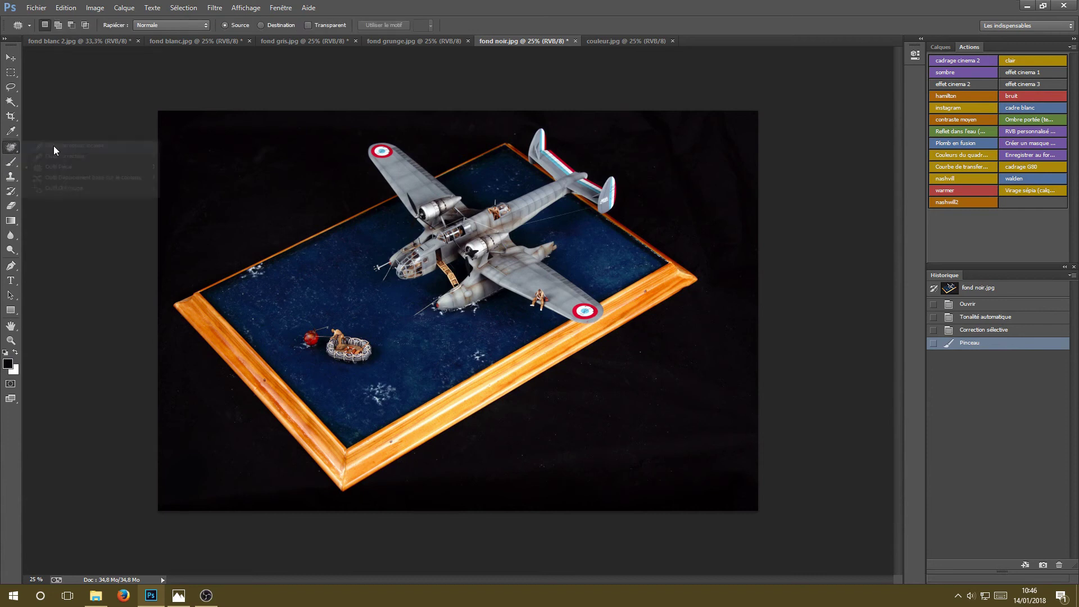
{"action": "left_click", "coordinate": [522, 458]}
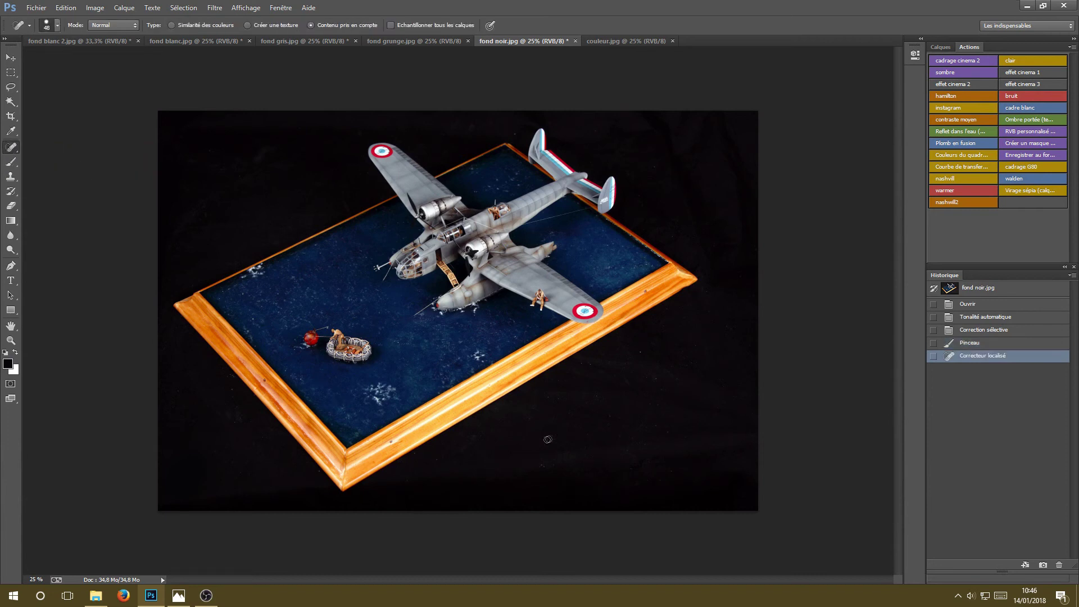
{"action": "left_click", "coordinate": [559, 421]}
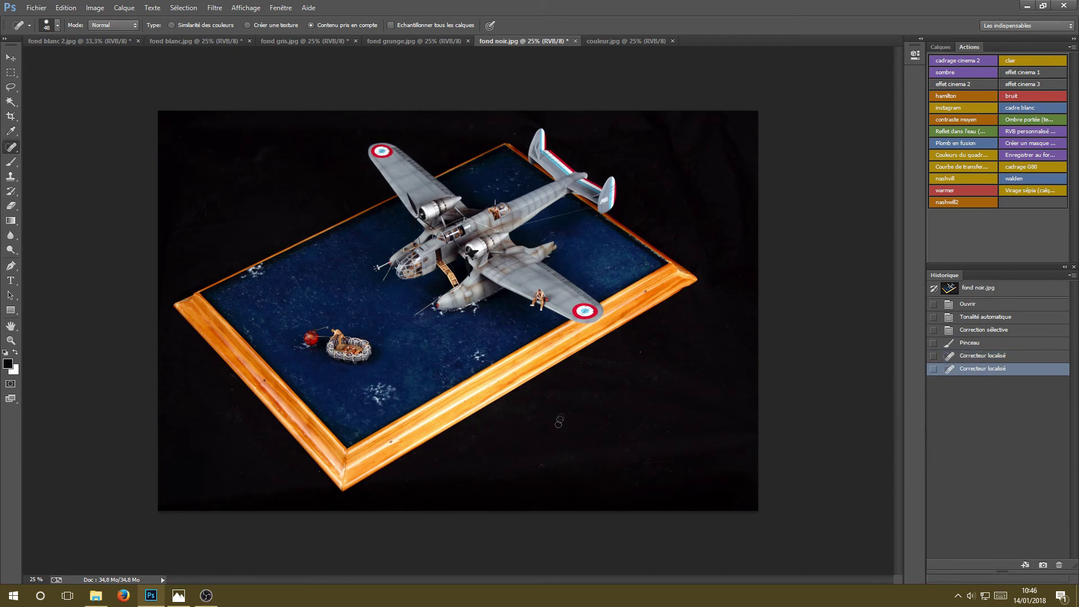
{"action": "left_click", "coordinate": [572, 422]}
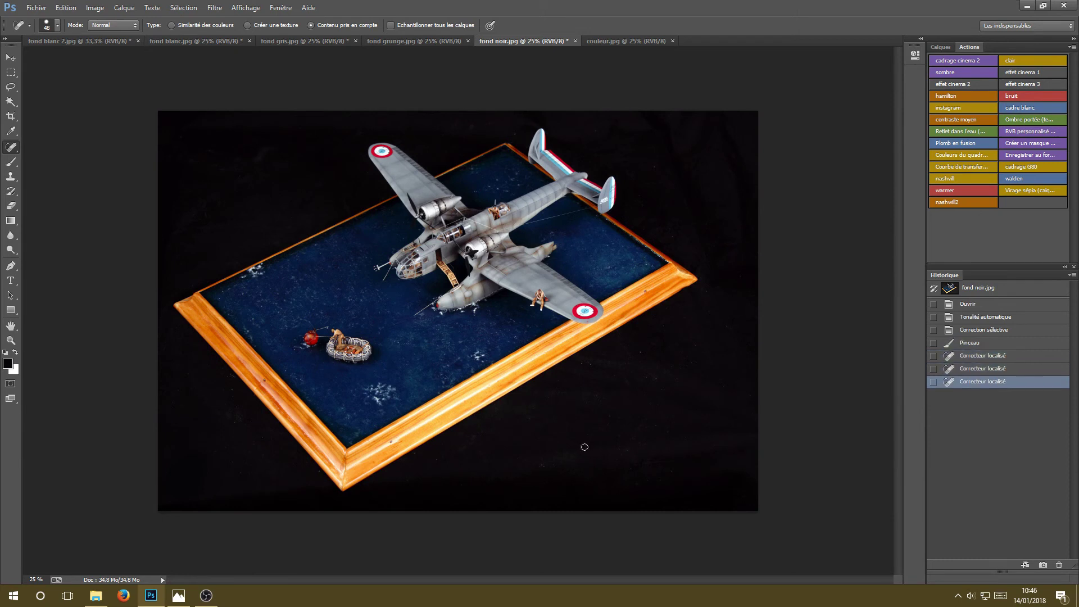
Patch the creased and dusty areas of the black cloth beside the wooden base using cleaner cloth areas with the Patch tool (Pièce), and deselect.
{"action": "right_click", "coordinate": [13, 149]}
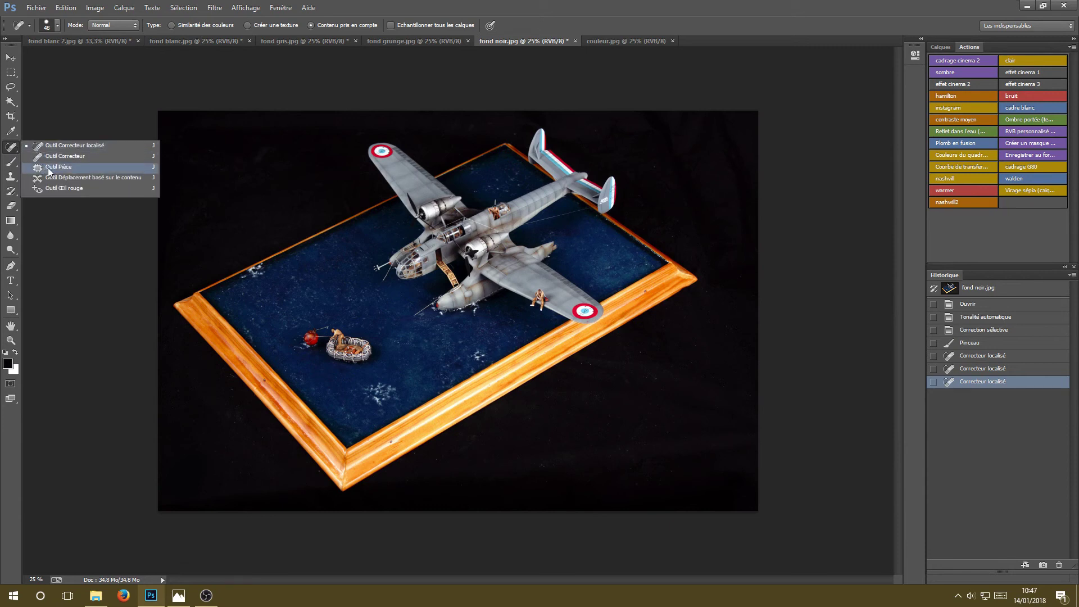
{"action": "left_click", "coordinate": [51, 168]}
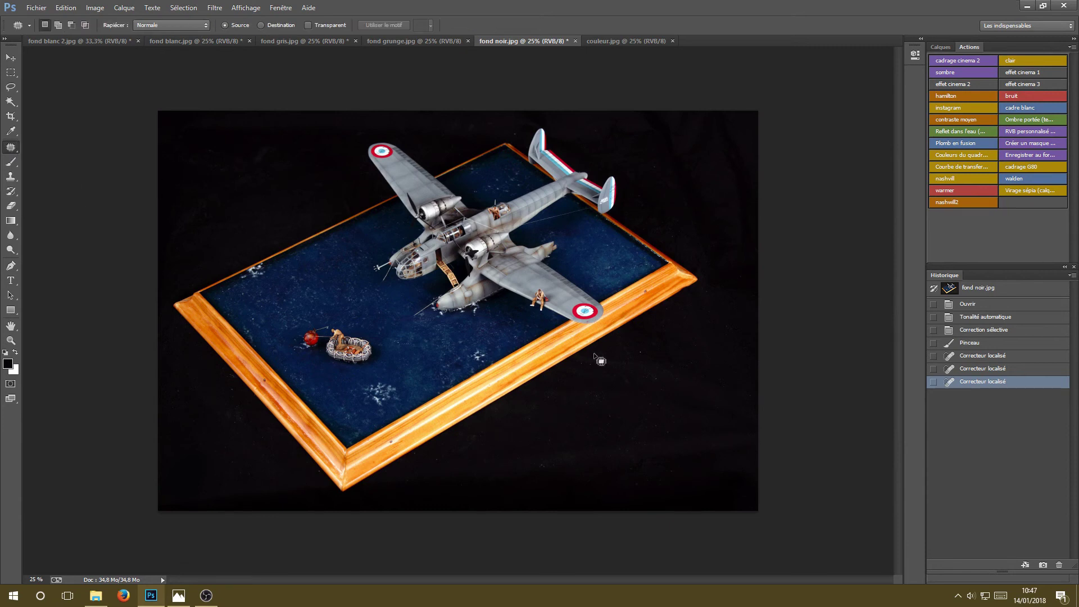
{"action": "mouse_move", "coordinate": [585, 368]}
{"action": "left_mouse_down"}
{"action": "mouse_move", "coordinate": [604, 369]}
{"action": "mouse_move", "coordinate": [596, 361]}
{"action": "mouse_move", "coordinate": [621, 374]}
{"action": "mouse_move", "coordinate": [680, 435]}
{"action": "left_mouse_up"}
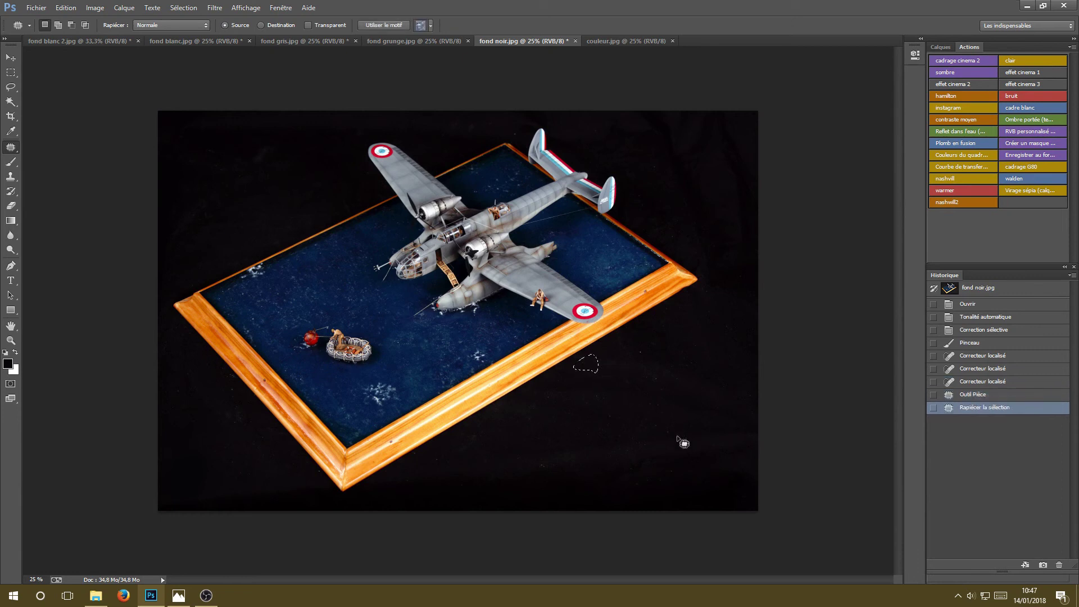
{"action": "mouse_move", "coordinate": [647, 344]}
{"action": "left_mouse_down"}
{"action": "mouse_move", "coordinate": [651, 366]}
{"action": "mouse_move", "coordinate": [646, 344]}
{"action": "mouse_move", "coordinate": [654, 353]}
{"action": "mouse_move", "coordinate": [693, 319]}
{"action": "mouse_move", "coordinate": [702, 325]}
{"action": "mouse_move", "coordinate": [636, 379]}
{"action": "mouse_move", "coordinate": [637, 407]}
{"action": "mouse_move", "coordinate": [673, 415]}
{"action": "mouse_move", "coordinate": [666, 367]}
{"action": "mouse_move", "coordinate": [710, 401]}
{"action": "left_mouse_up"}
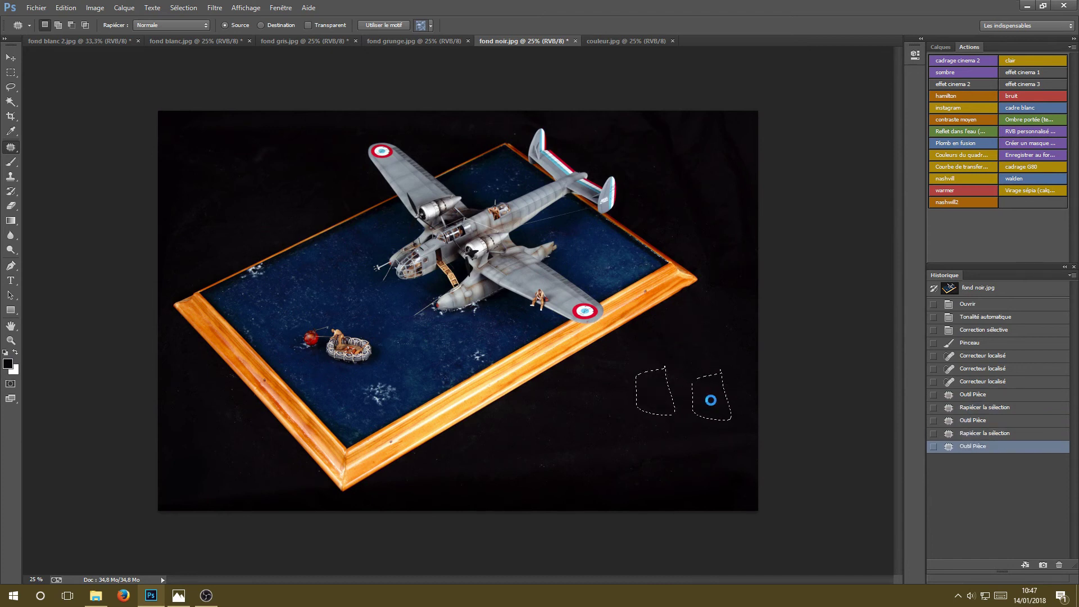
{"action": "mouse_move", "coordinate": [608, 387]}
{"action": "left_mouse_down"}
{"action": "mouse_move", "coordinate": [587, 395]}
{"action": "mouse_move", "coordinate": [623, 419]}
{"action": "mouse_move", "coordinate": [609, 389]}
{"action": "mouse_move", "coordinate": [573, 434]}
{"action": "mouse_move", "coordinate": [583, 492]}
{"action": "left_mouse_up"}
{"action": "mouse_move", "coordinate": [558, 397]}
{"action": "left_mouse_down"}
{"action": "mouse_move", "coordinate": [539, 396]}
{"action": "mouse_move", "coordinate": [554, 410]}
{"action": "mouse_move", "coordinate": [208, 472]}
{"action": "left_mouse_up"}
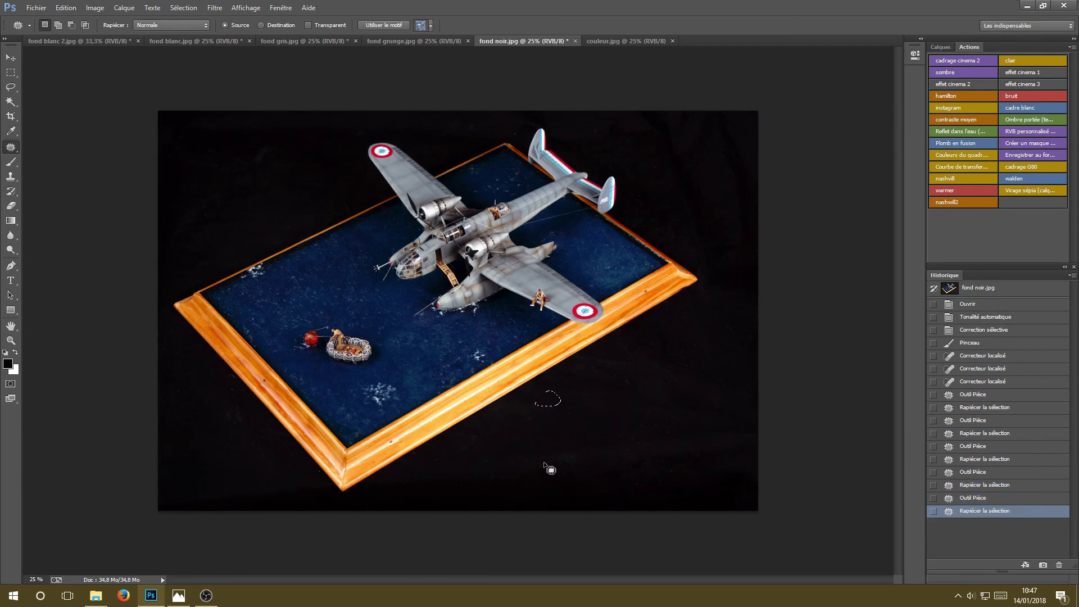
{"action": "mouse_move", "coordinate": [545, 482]}
{"action": "left_mouse_down"}
{"action": "mouse_move", "coordinate": [538, 459]}
{"action": "mouse_move", "coordinate": [688, 251]}
{"action": "mouse_move", "coordinate": [719, 140]}
{"action": "left_mouse_up"}
{"action": "left_click_drag", "start_coordinate": [678, 387], "coordinate": [661, 398]}
{"action": "left_click_drag", "start_coordinate": [666, 413], "coordinate": [223, 153]}
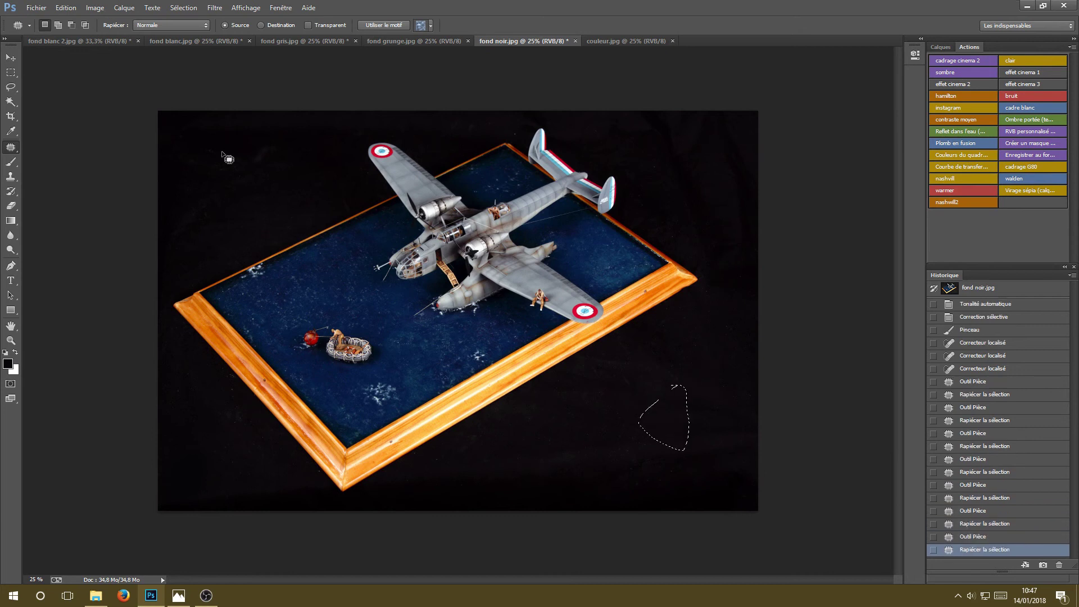
{"action": "key", "text": "ctrl+d"}
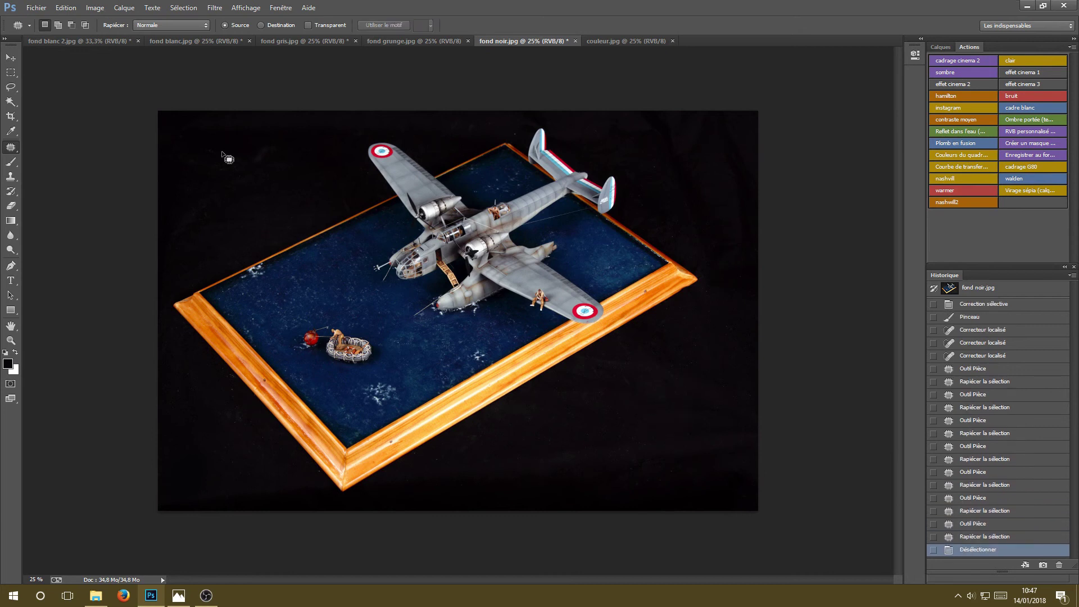
Paint over the outer areas of the backdrop with black using a soft brush, starting at 1170 px, and compare with the original photo.
{"action": "left_click", "coordinate": [11, 161]}
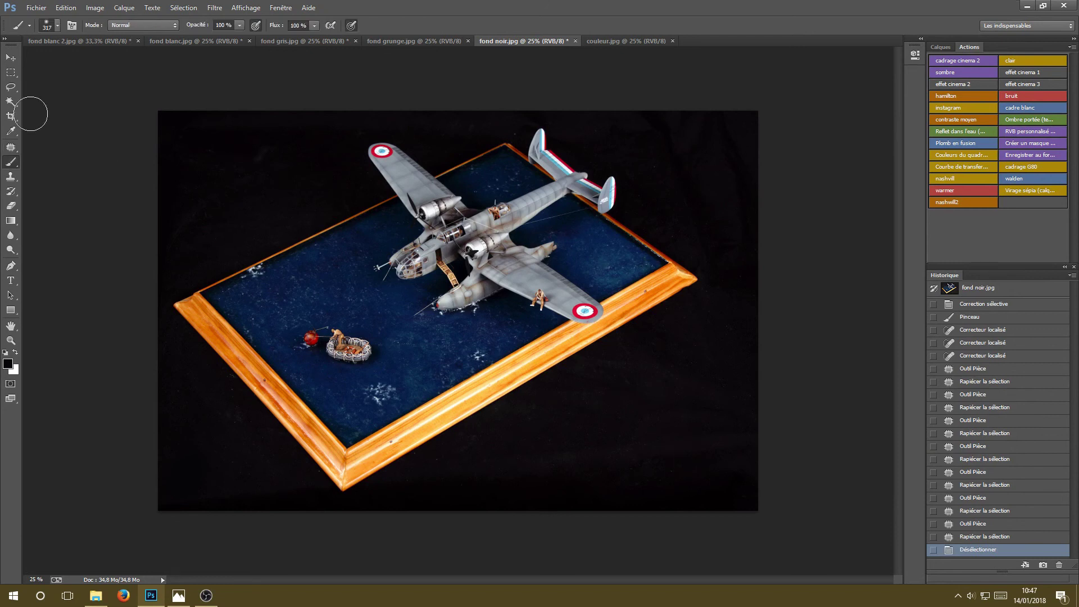
{"action": "left_click", "coordinate": [60, 28]}
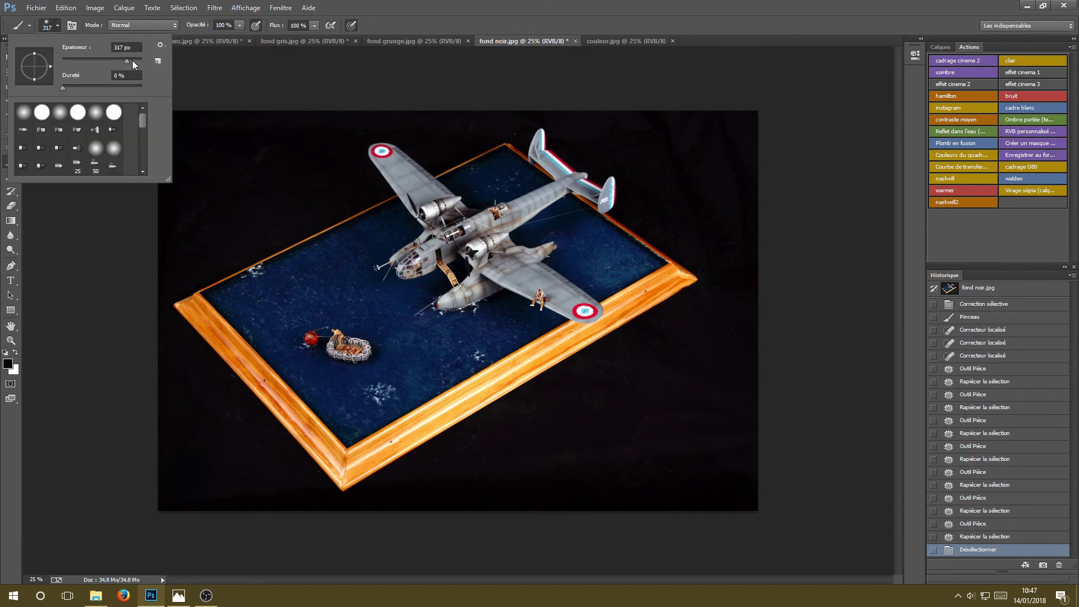
{"action": "left_click_drag", "start_coordinate": [132, 59], "coordinate": [140, 61]}
{"action": "left_click", "coordinate": [521, 545]}
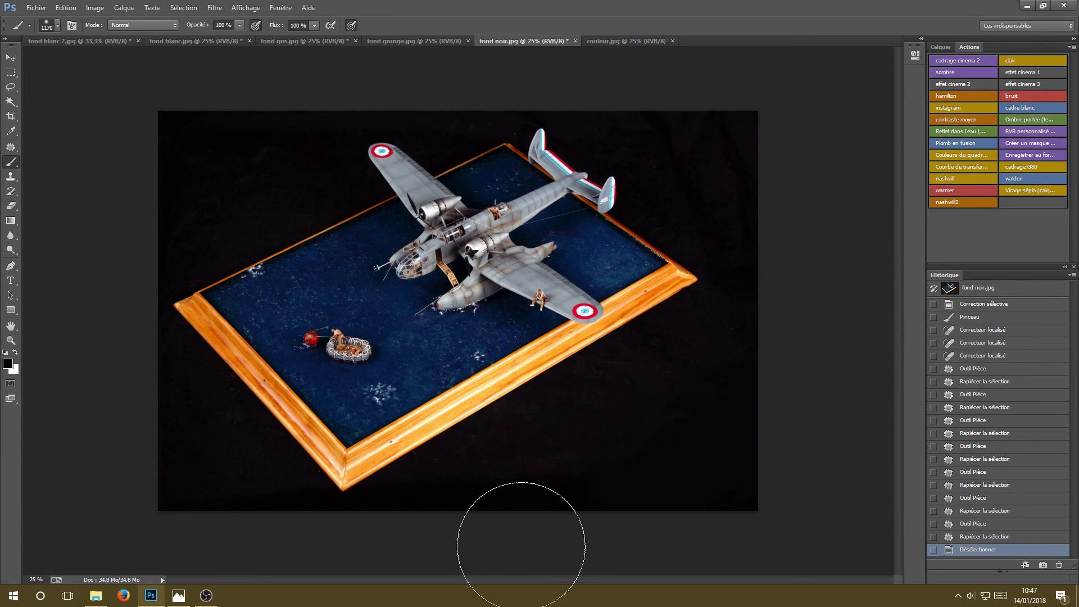
{"action": "left_click_drag", "start_coordinate": [814, 224], "coordinate": [792, 145]}
{"action": "left_click", "coordinate": [793, 144]}
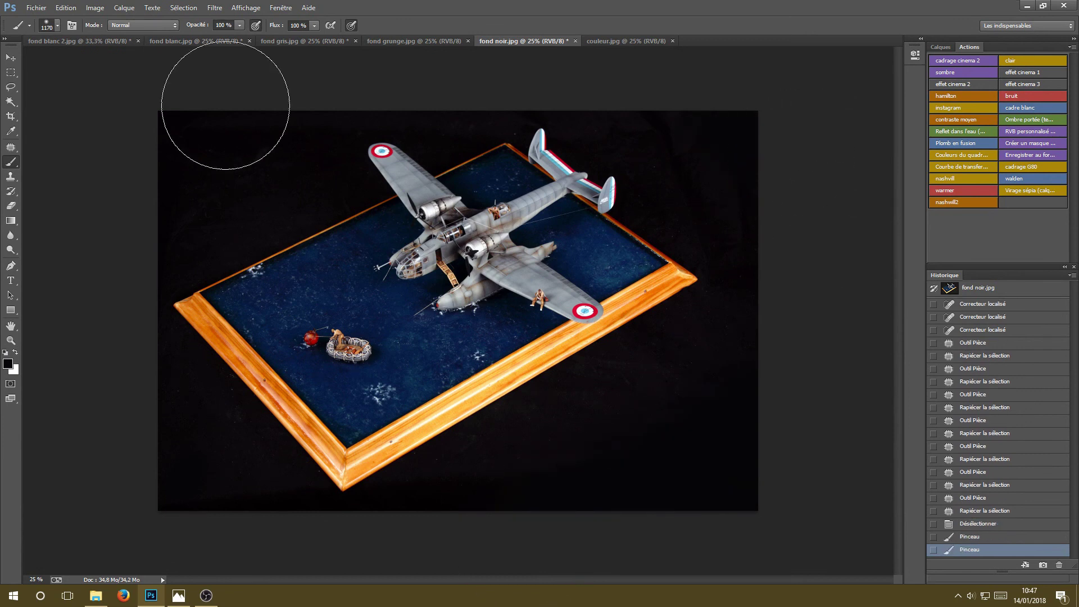
{"action": "left_click", "coordinate": [229, 489]}
{"action": "left_click", "coordinate": [305, 494]}
{"action": "key", "text": "ctrl+z"}
{"action": "left_click", "coordinate": [431, 463]}
{"action": "left_click", "coordinate": [984, 292]}
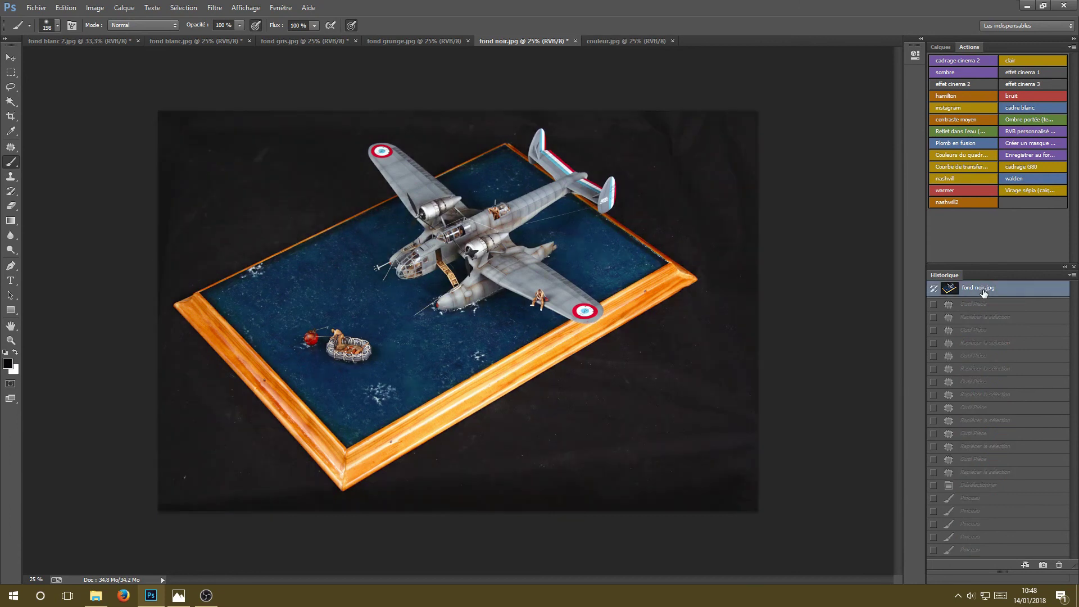
{"action": "left_click", "coordinate": [966, 550]}
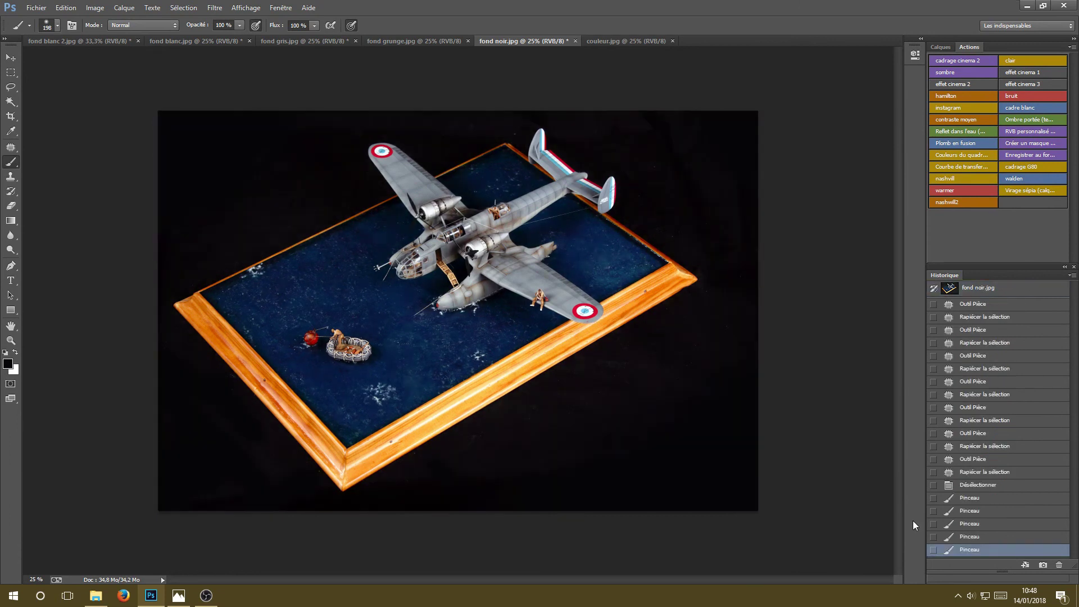
Shift the whole photo slightly to the right with a free transform, deselect, and add the white frame with the cadre blanc action.
{"action": "key", "text": "ctrl+a"}
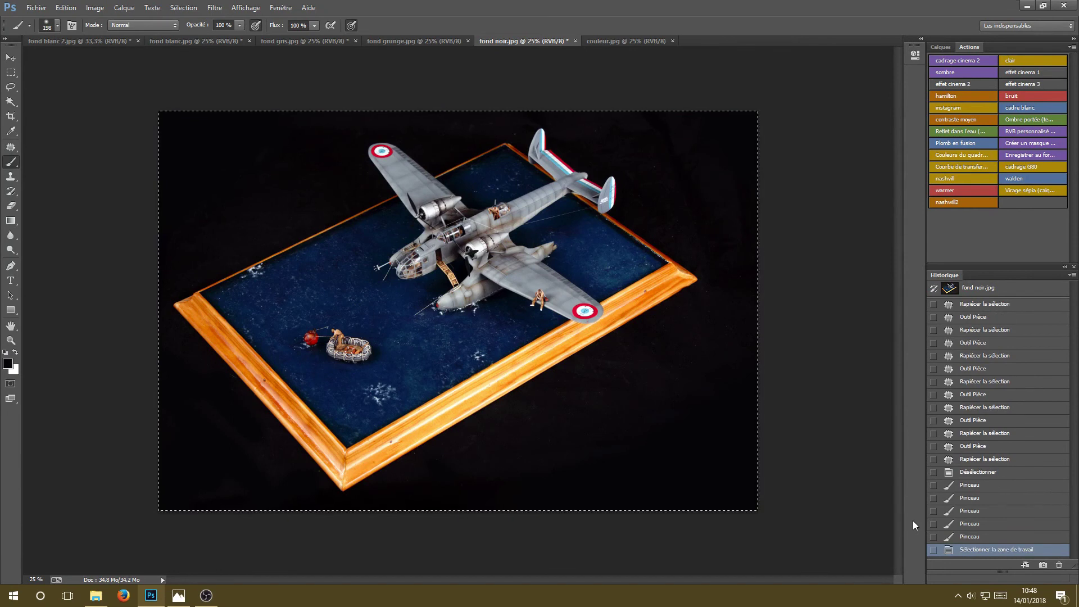
{"action": "key", "text": "ctrl+t"}
{"action": "key", "text": "Right"}
{"action": "key", "text": "Right"}
{"action": "key", "text": "Right"}
{"action": "key", "text": "Right"}
{"action": "key", "text": "Right"}
{"action": "key", "text": "Right"}
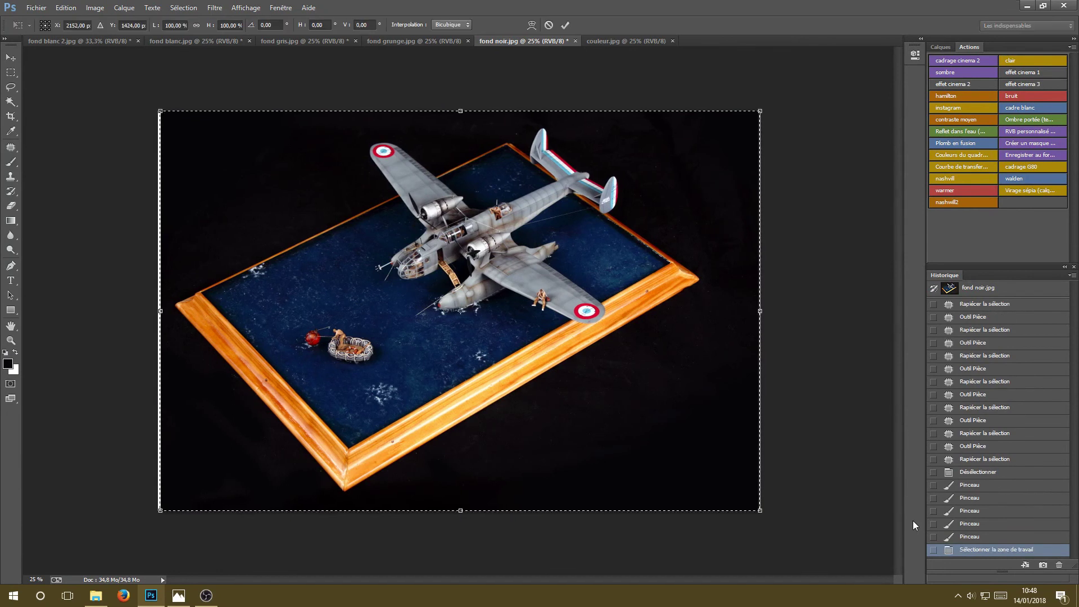
{"action": "key", "text": "Return"}
{"action": "key", "text": "ctrl+d"}
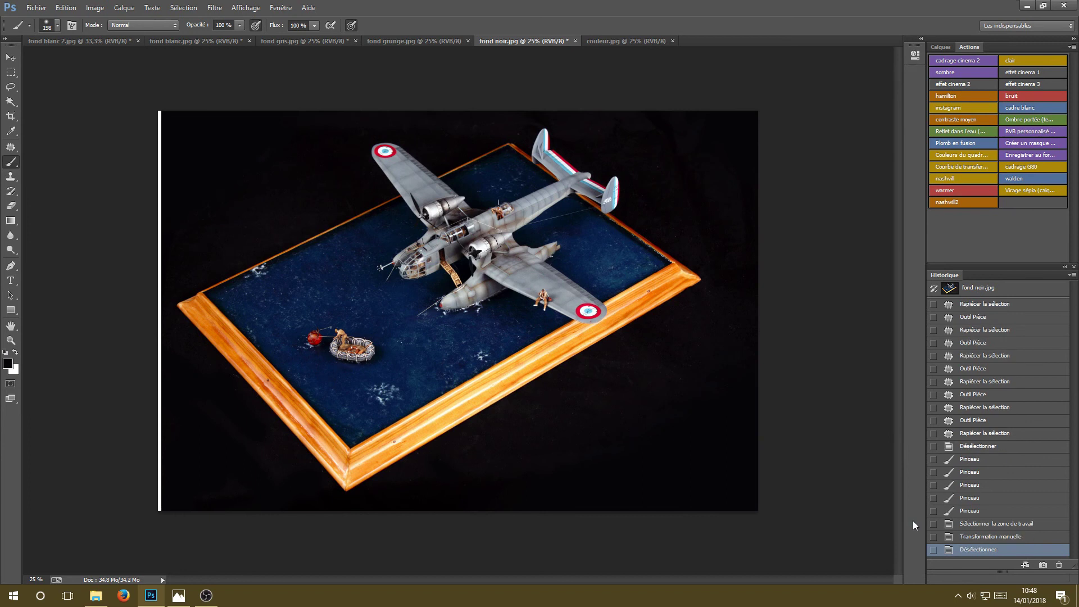
{"action": "left_click", "coordinate": [1013, 109]}
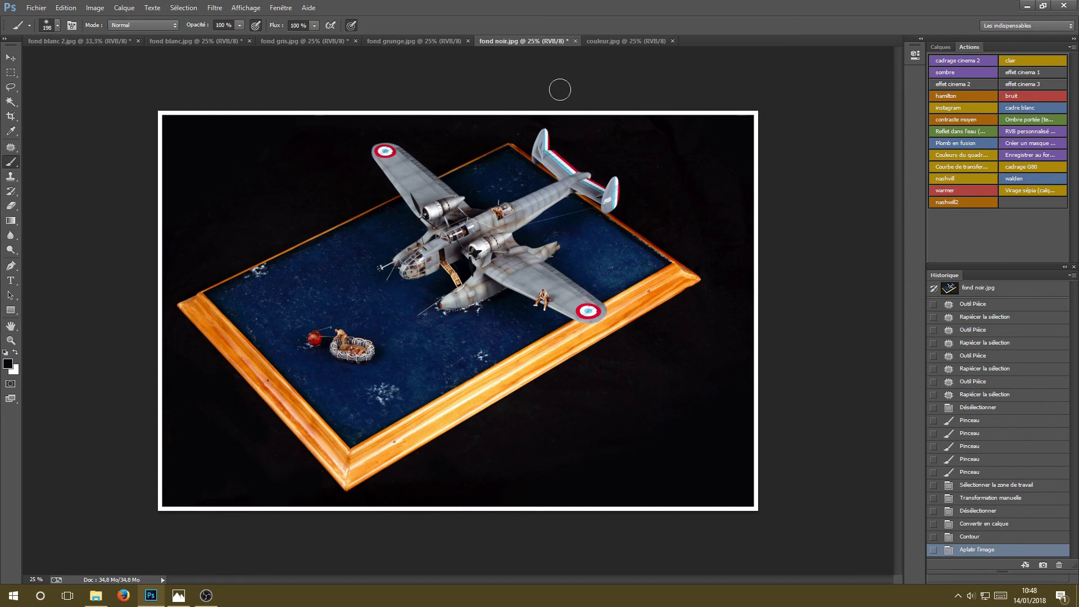
Copy the entire orange-grunge-background.jpg texture and paste it as a new layer over the aircraft photo in fond grunge.jpg.
{"action": "left_click", "coordinate": [393, 42]}
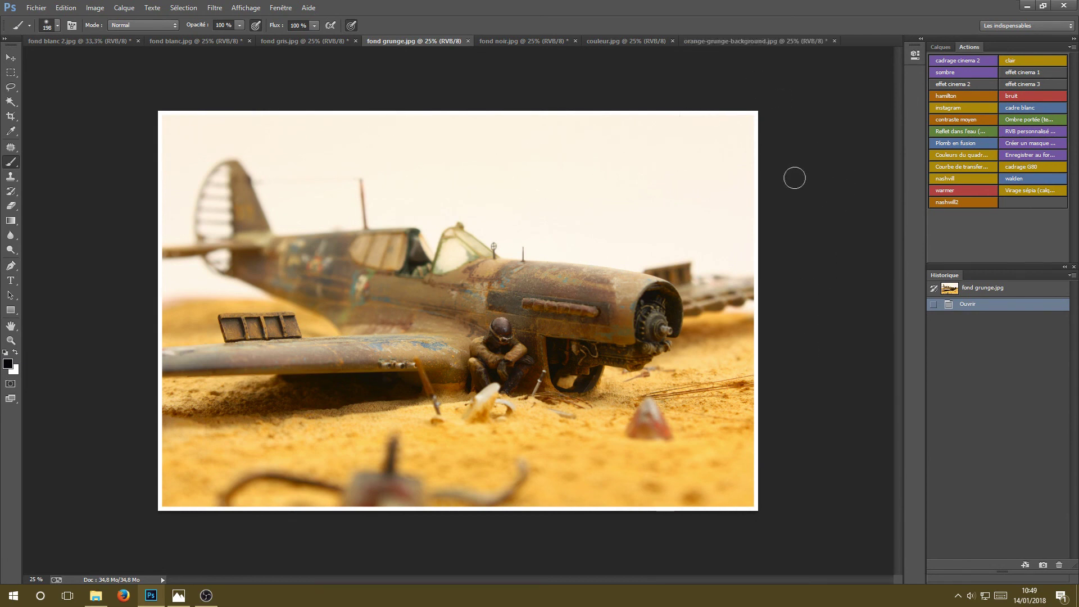
{"action": "left_click", "coordinate": [734, 40]}
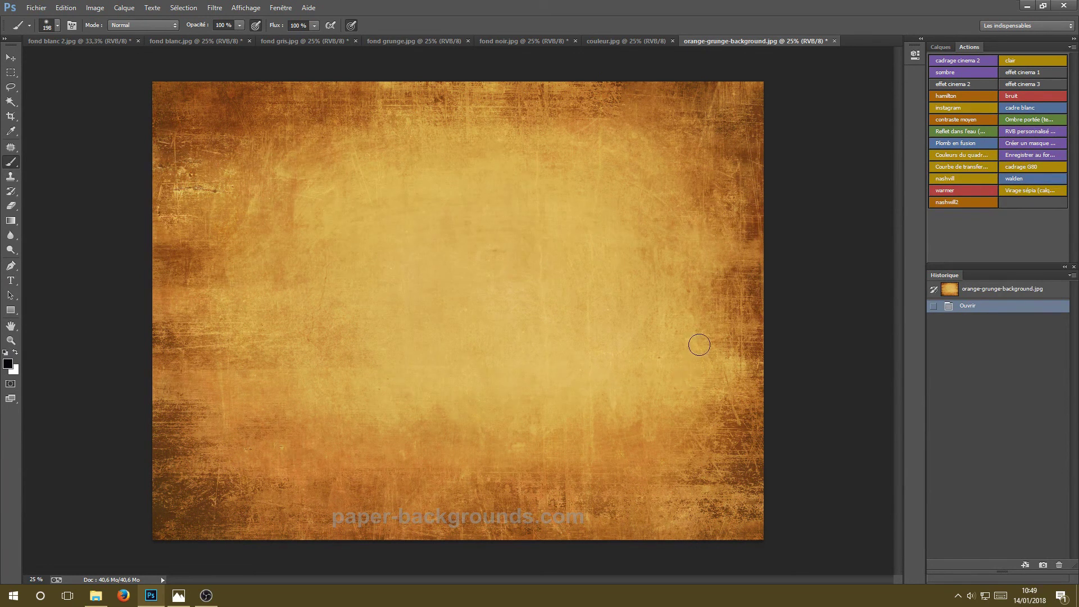
{"action": "key", "text": "ctrl+a"}
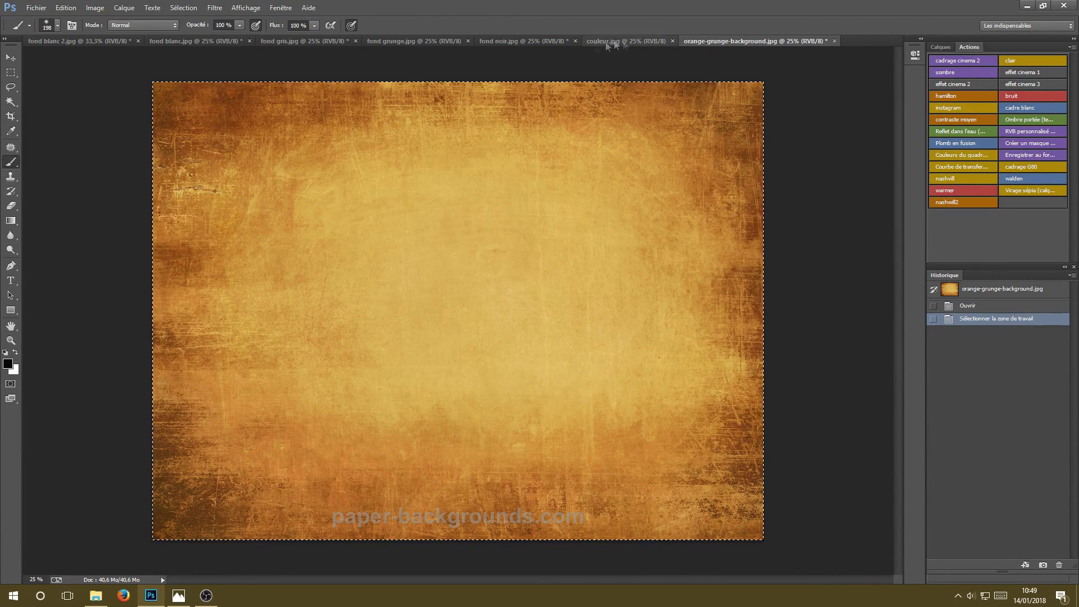
{"action": "left_click", "coordinate": [401, 43]}
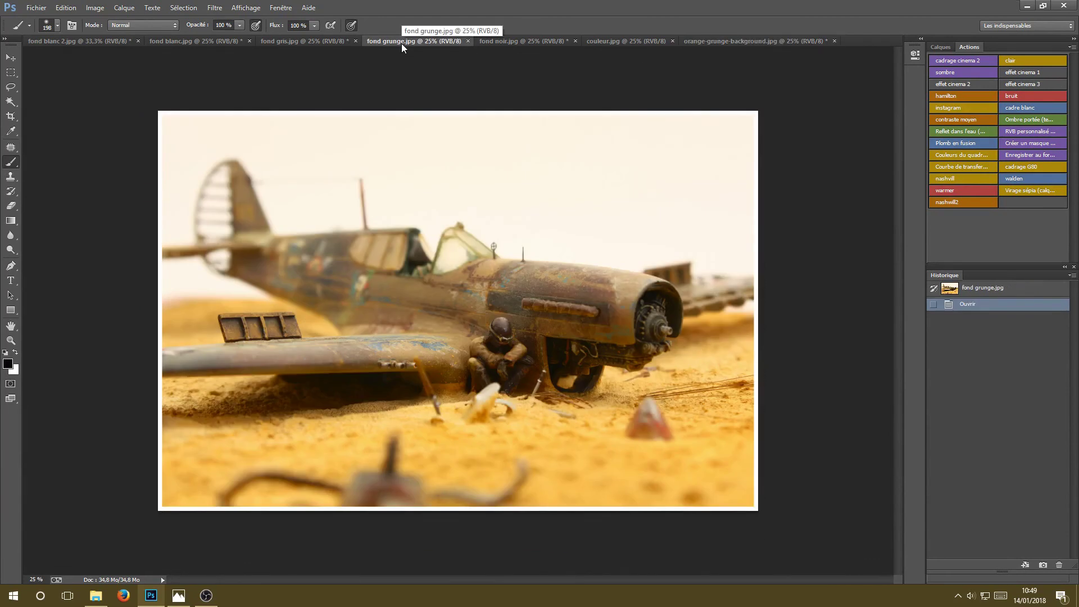
{"action": "key", "text": "ctrl+v"}
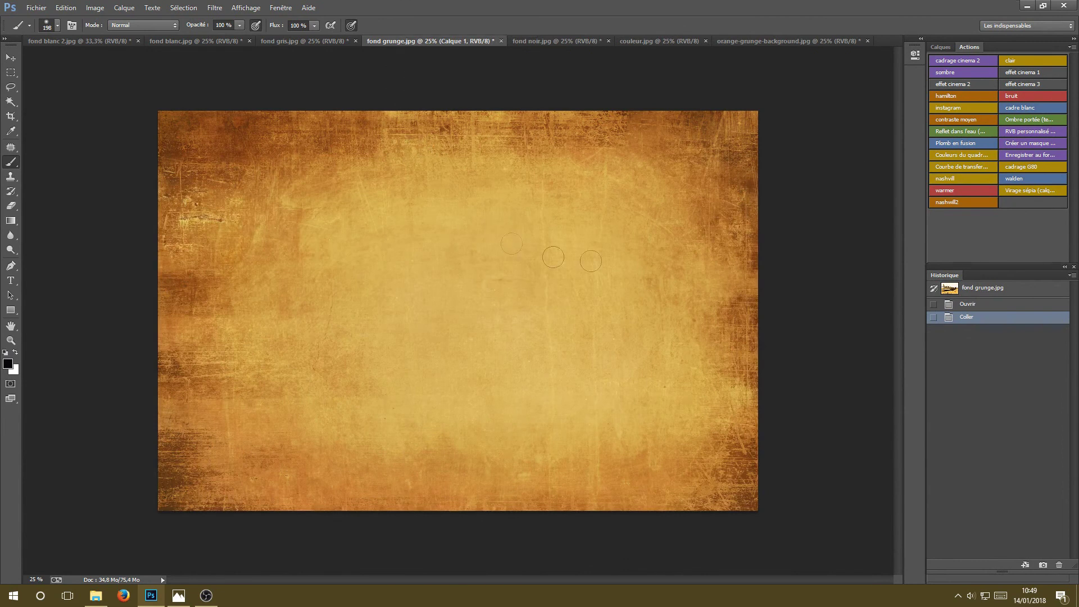
Set the pasted grunge texture layer's blend mode to Produit.
{"action": "left_click", "coordinate": [943, 48]}
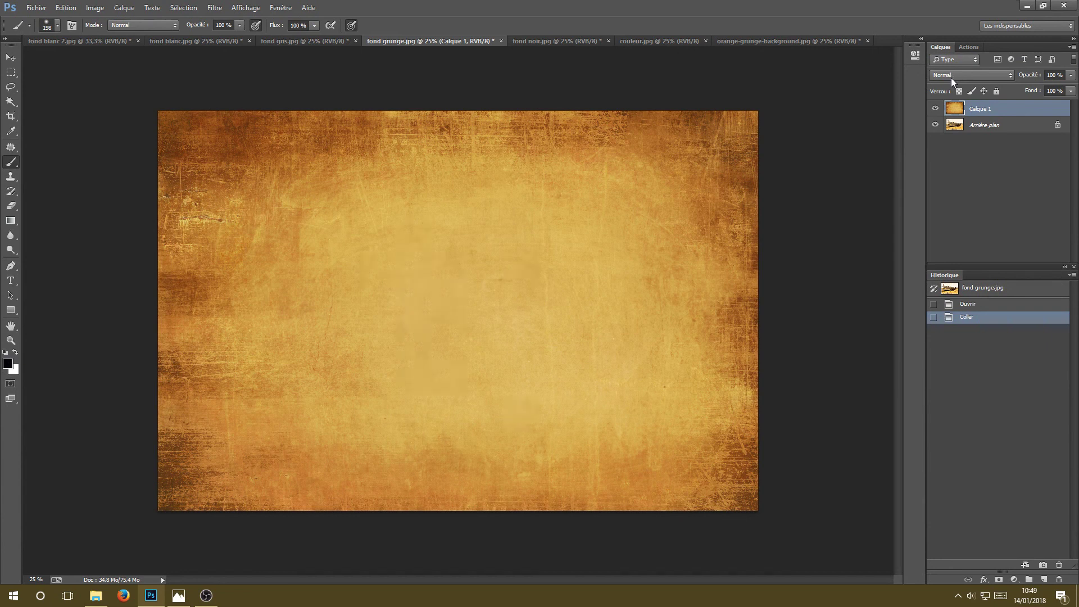
{"action": "left_click", "coordinate": [952, 76]}
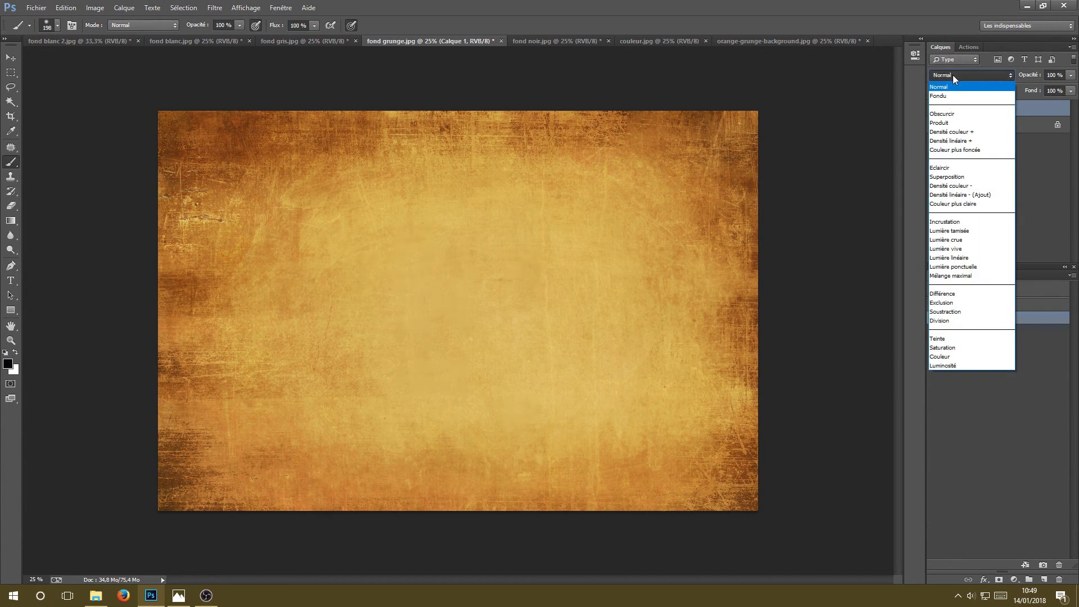
{"action": "left_click", "coordinate": [948, 123]}
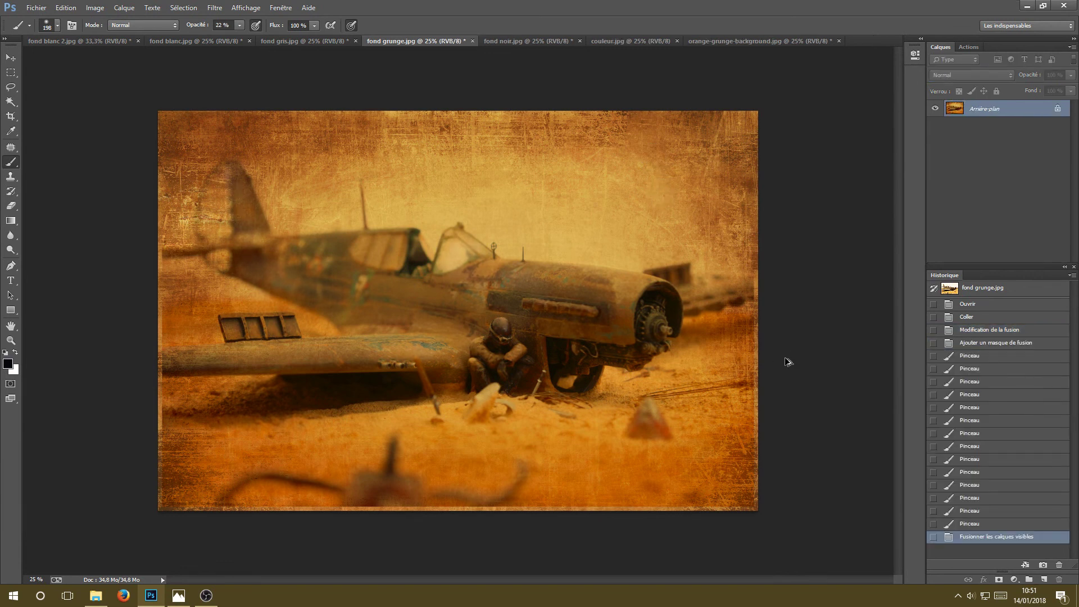
Apply automatic contrast (Contraste automatique) to the merged grunge photo and add a white frame with the cadre blanc action.
{"action": "key", "text": "ctrl+alt+shift+l"}
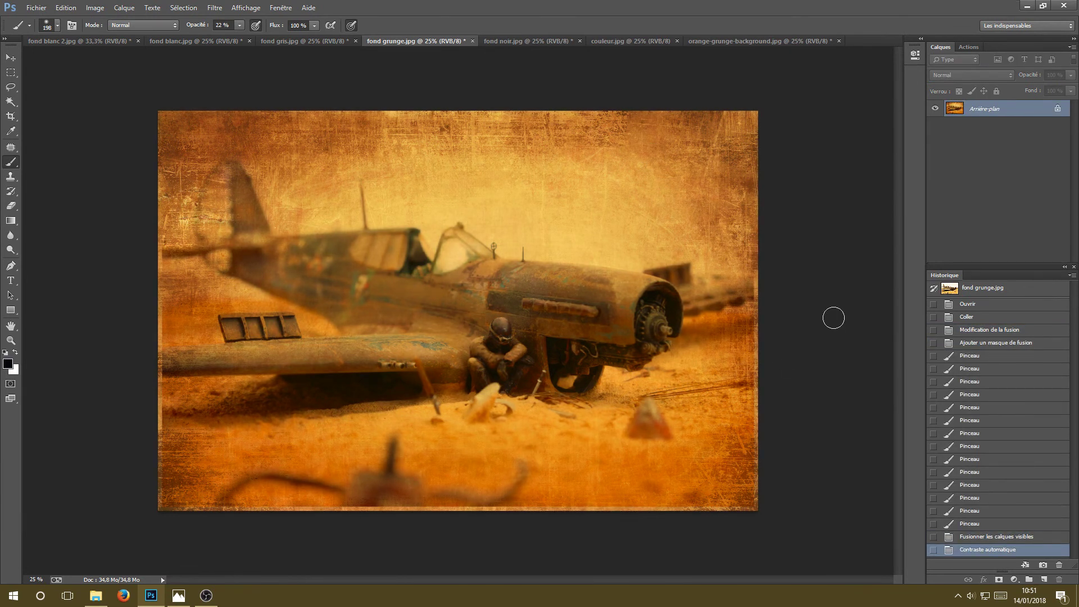
{"action": "left_click", "coordinate": [971, 47]}
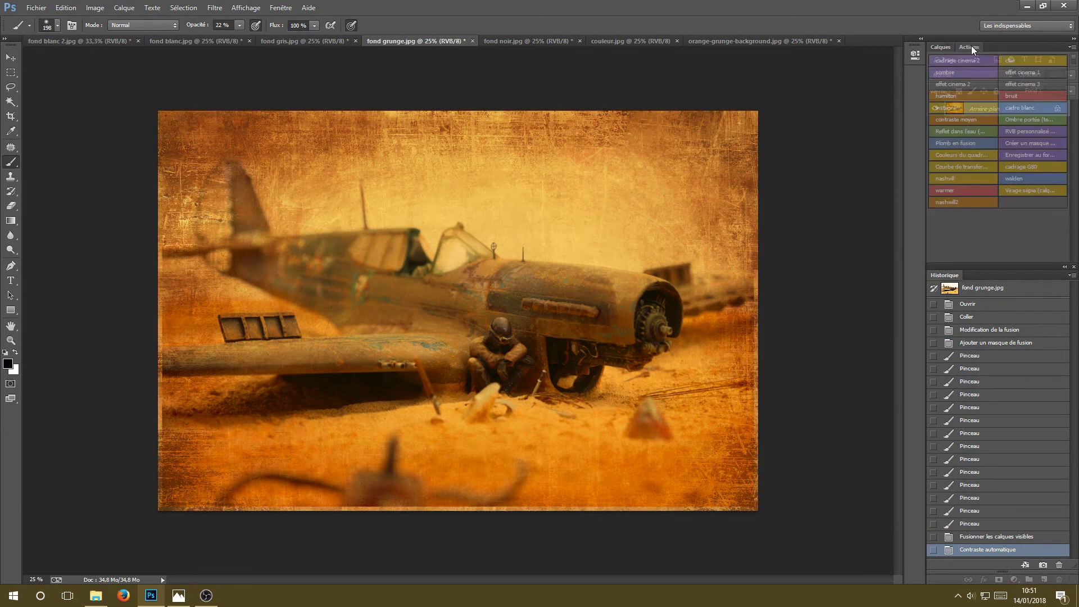
{"action": "left_click", "coordinate": [1013, 106]}
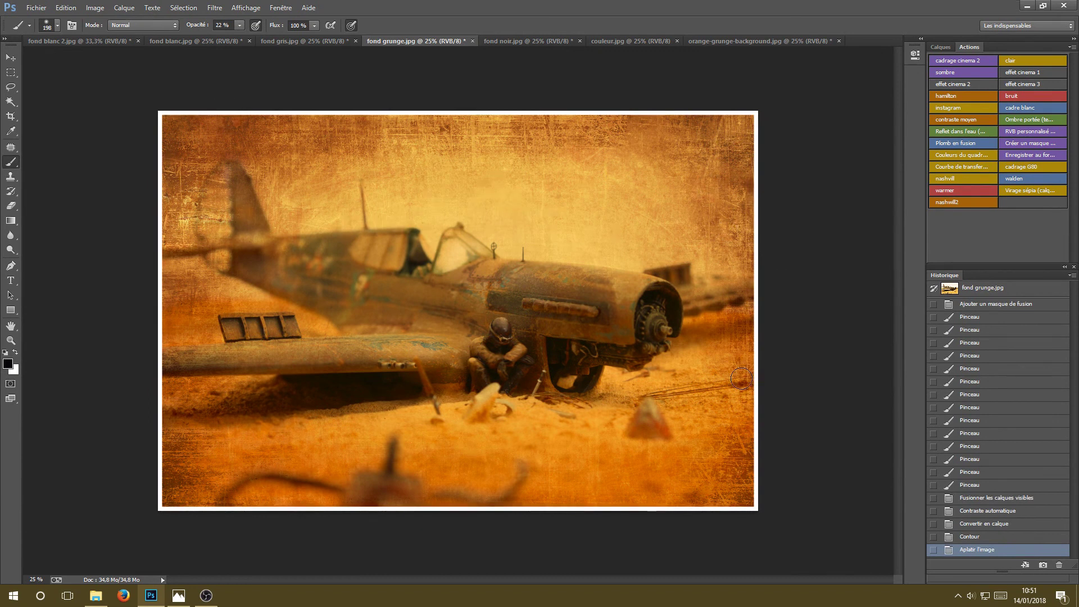
Convert the framed grunge photo to black and white (Noir et blanc) with Rouges at -5 %, Jaunes at 92 % and Magentas lowered.
{"action": "left_click", "coordinate": [95, 8]}
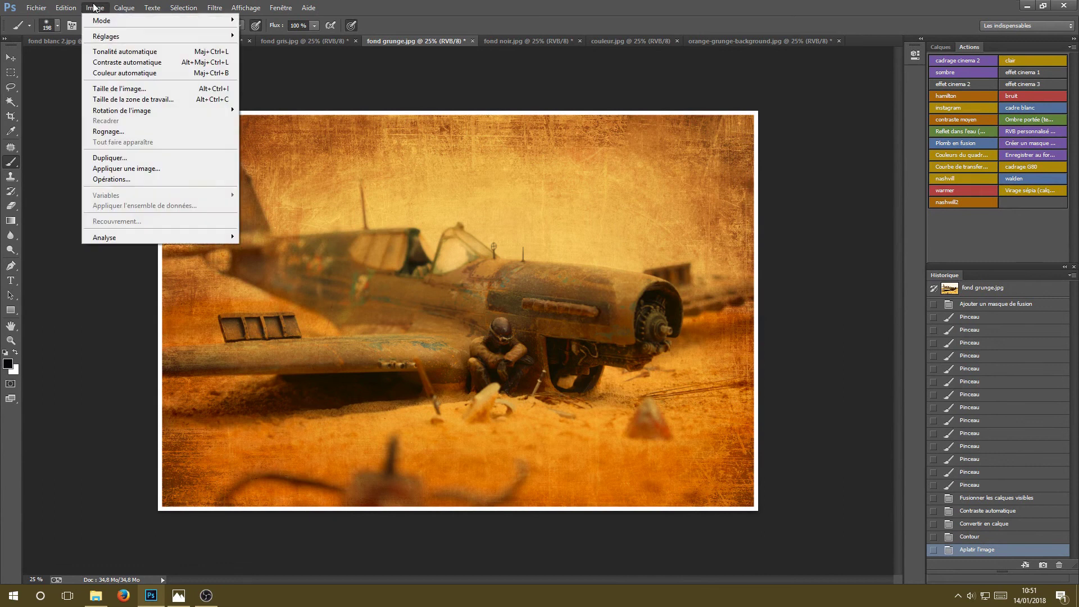
{"action": "mouse_move", "coordinate": [101, 37]}
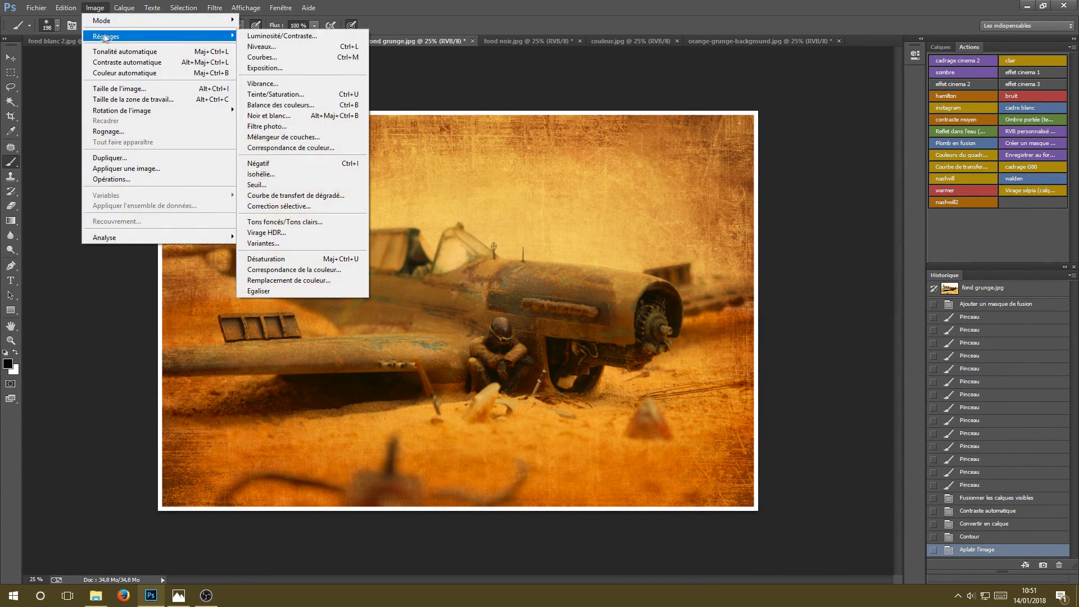
{"action": "left_click", "coordinate": [264, 115]}
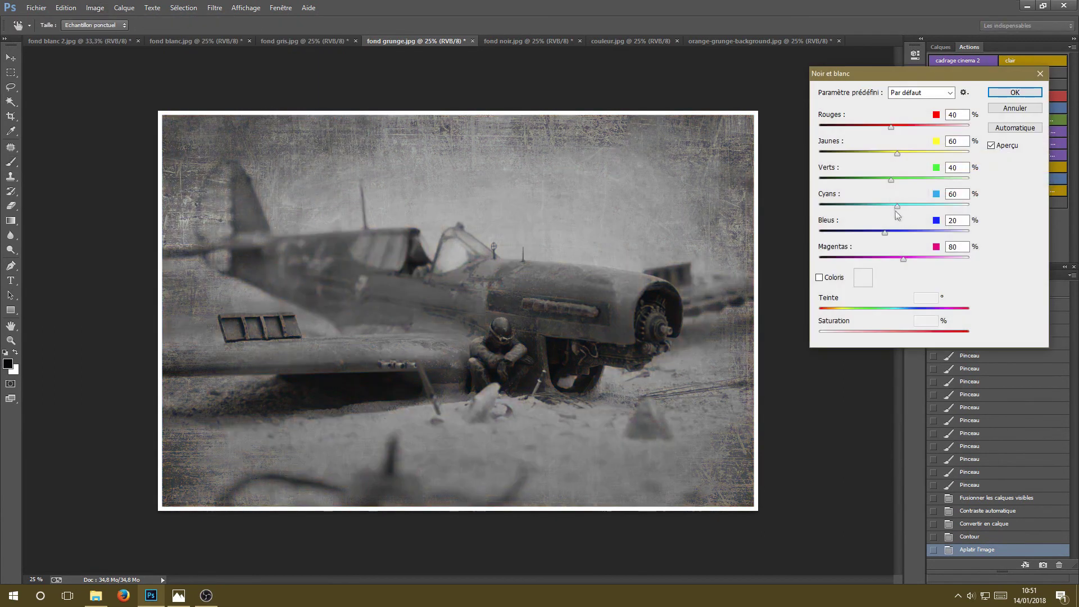
{"action": "left_click", "coordinate": [872, 126]}
{"action": "left_click_drag", "start_coordinate": [872, 126], "coordinate": [906, 154]}
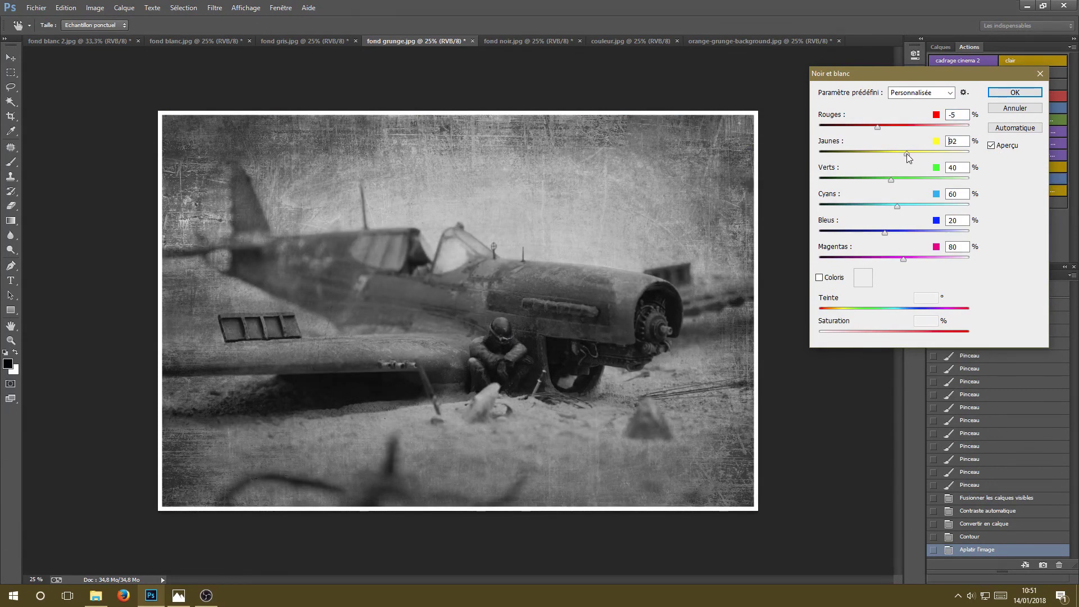
{"action": "left_click", "coordinate": [891, 256]}
{"action": "left_click", "coordinate": [998, 93]}
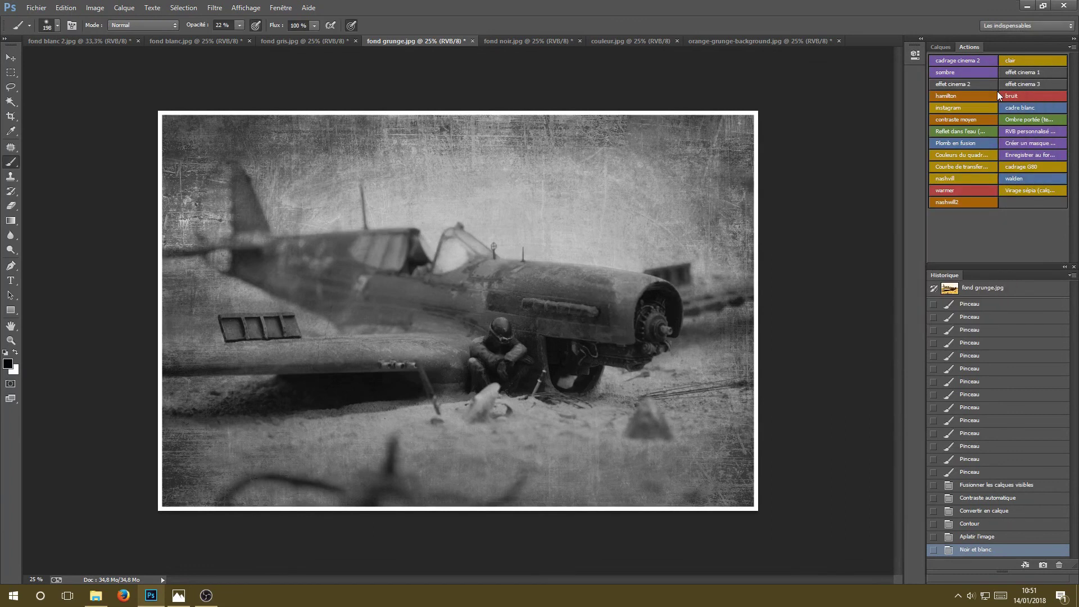